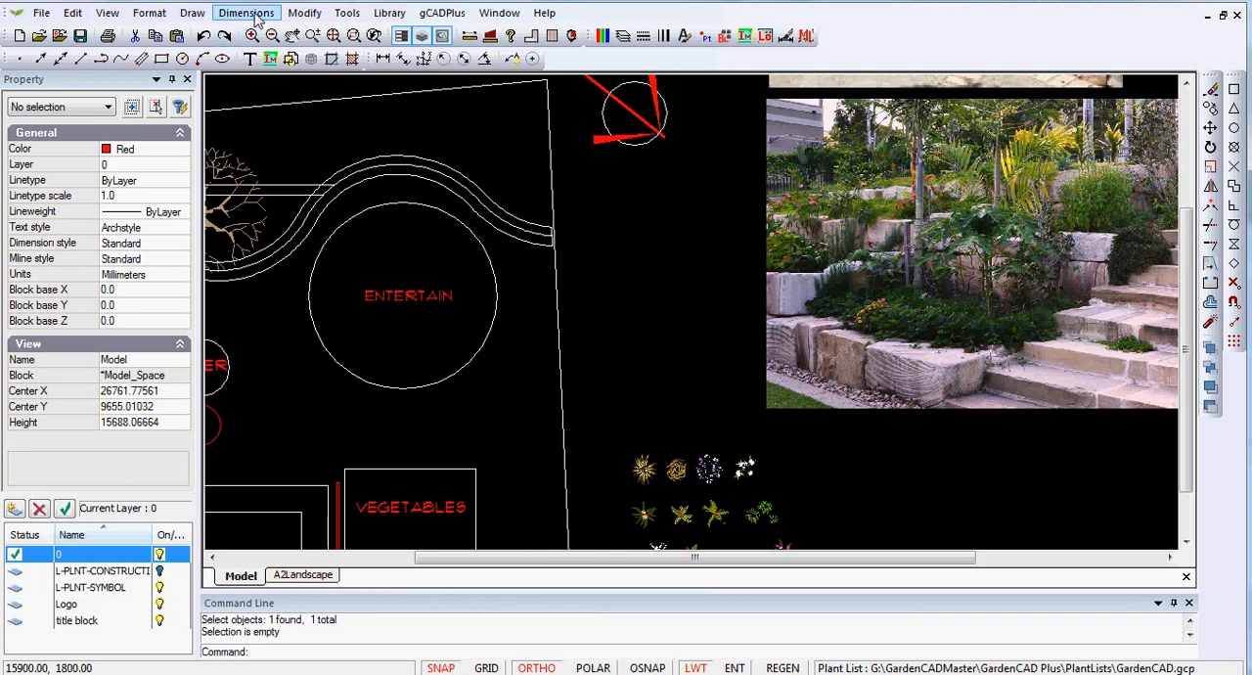
- Offset the circle around the ENTERTAIN label inward by 350 mm
left_click(293, 16)
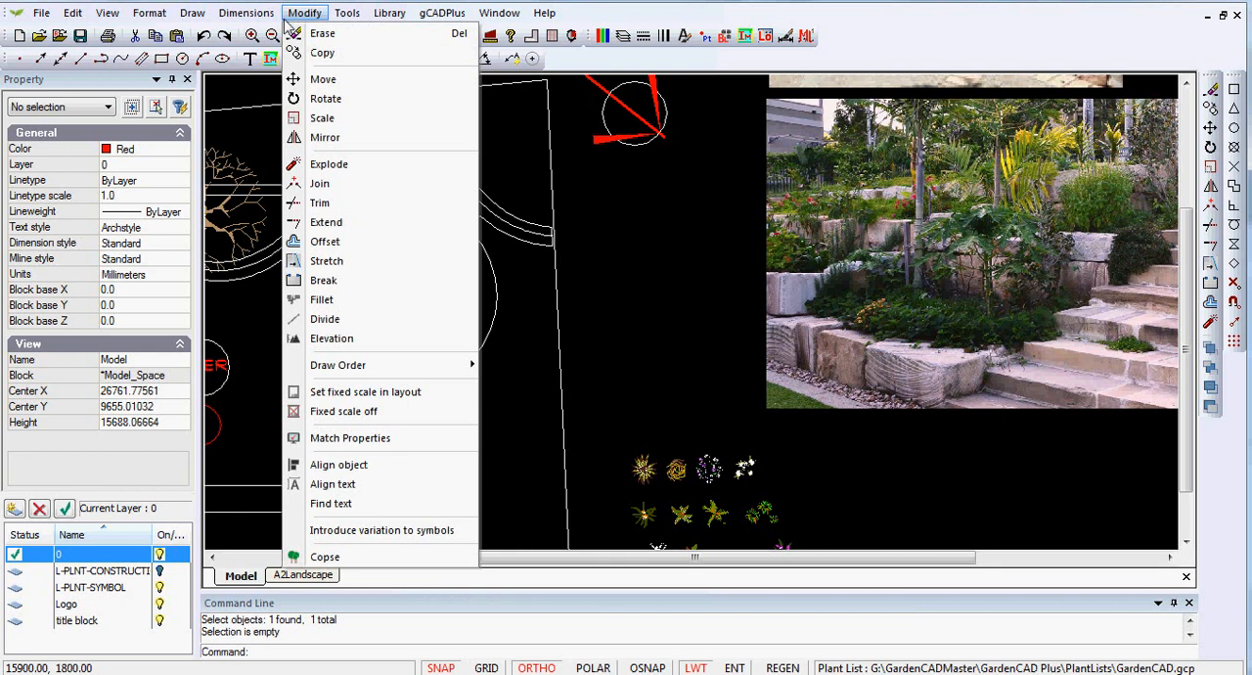
left_click(326, 242)
left_click(460, 376)
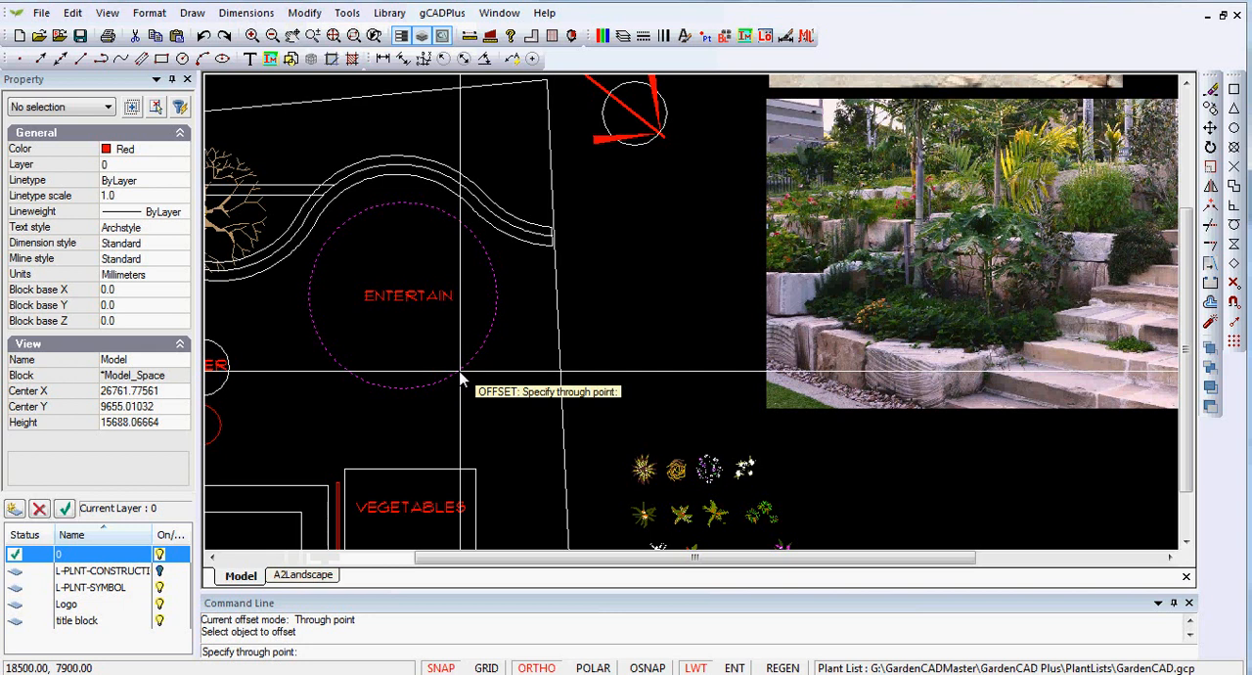
right_click(459, 377)
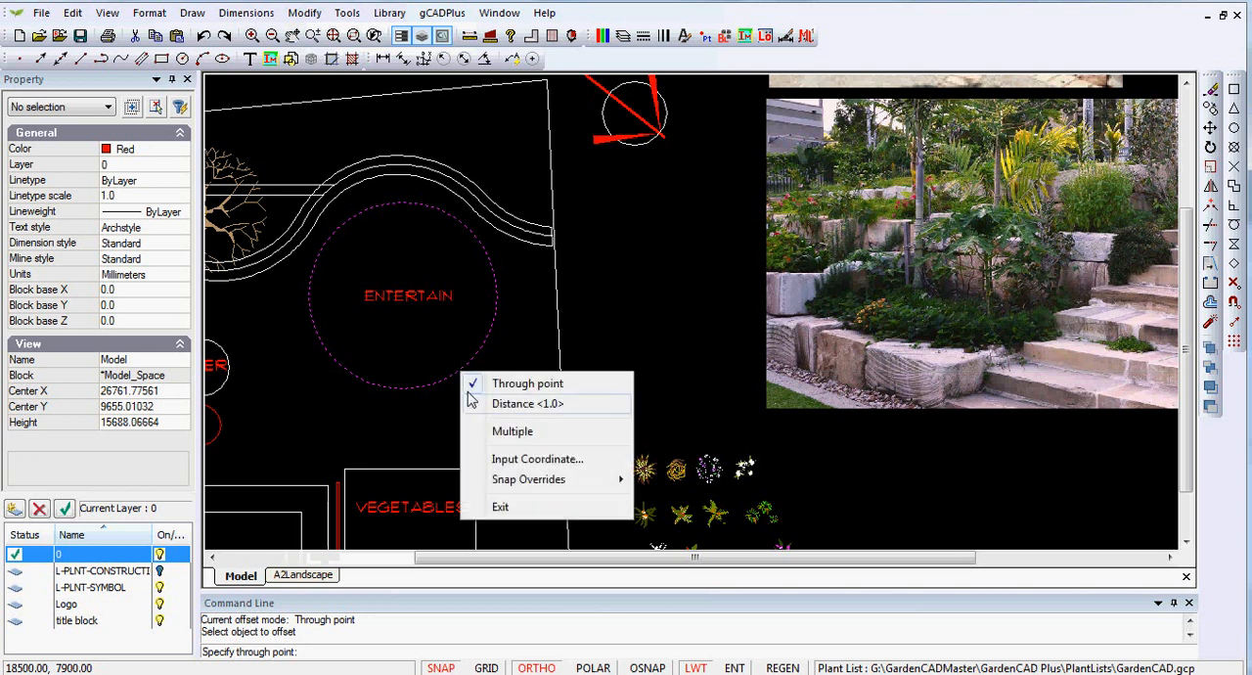
left_click(499, 405)
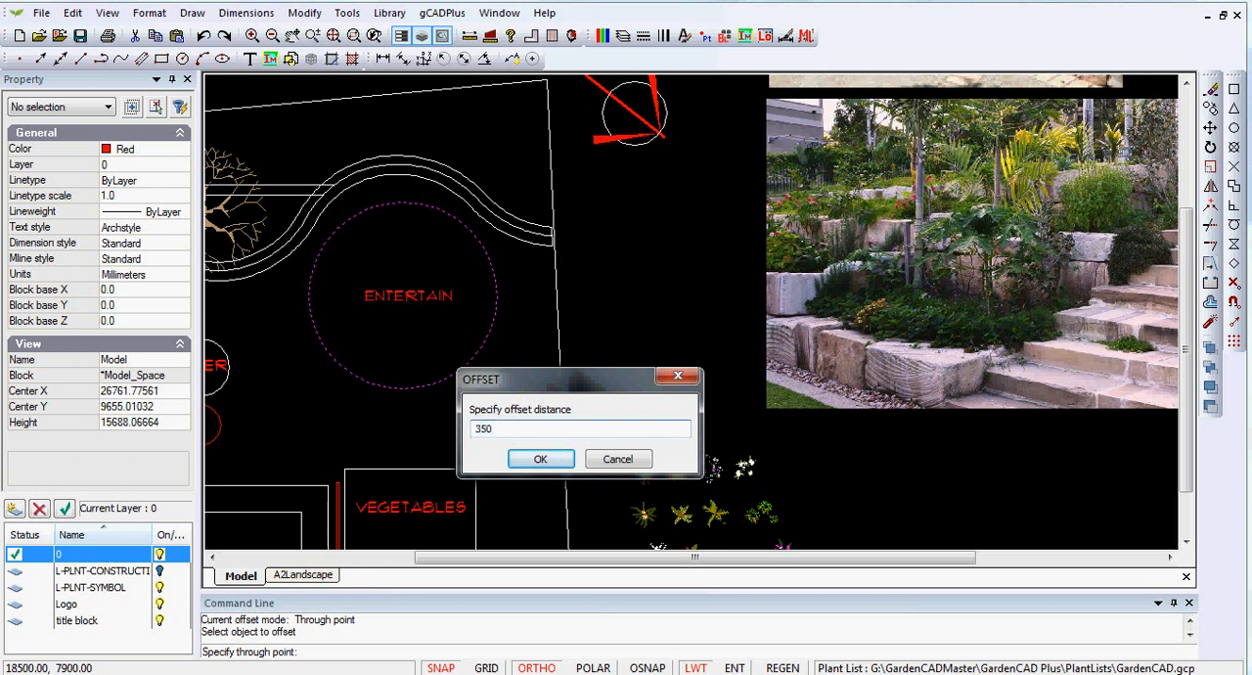
left_click(540, 460)
left_click(470, 349)
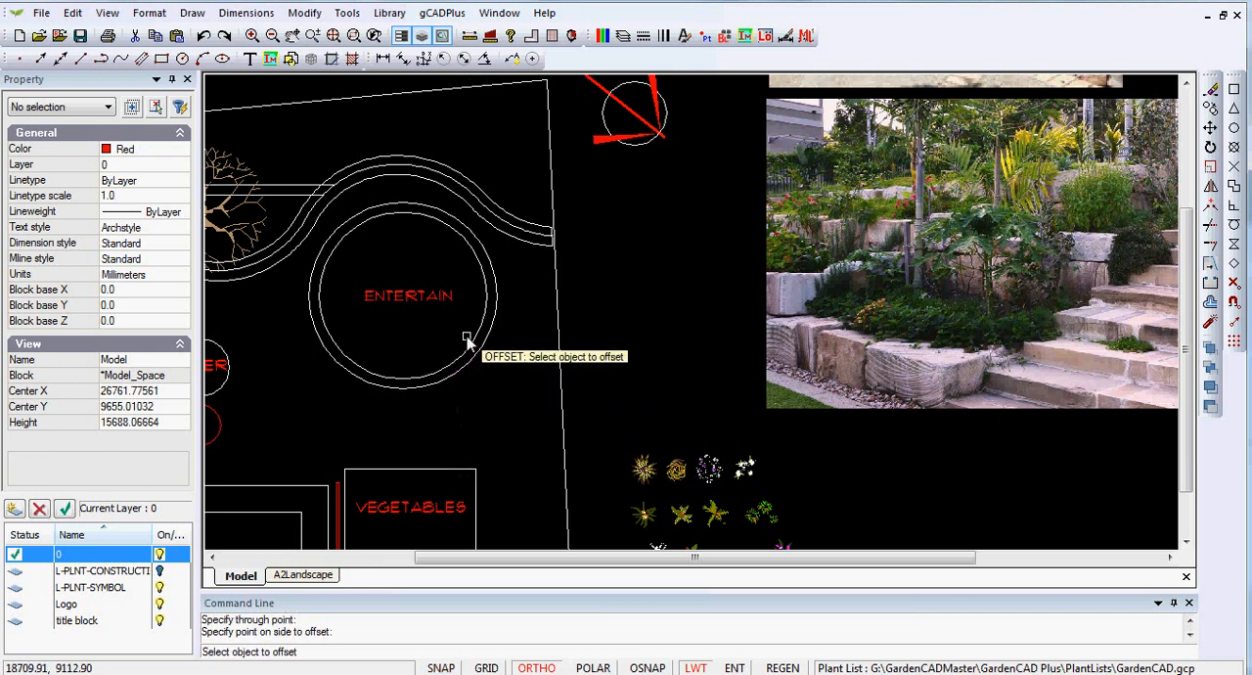
right_click(483, 369)
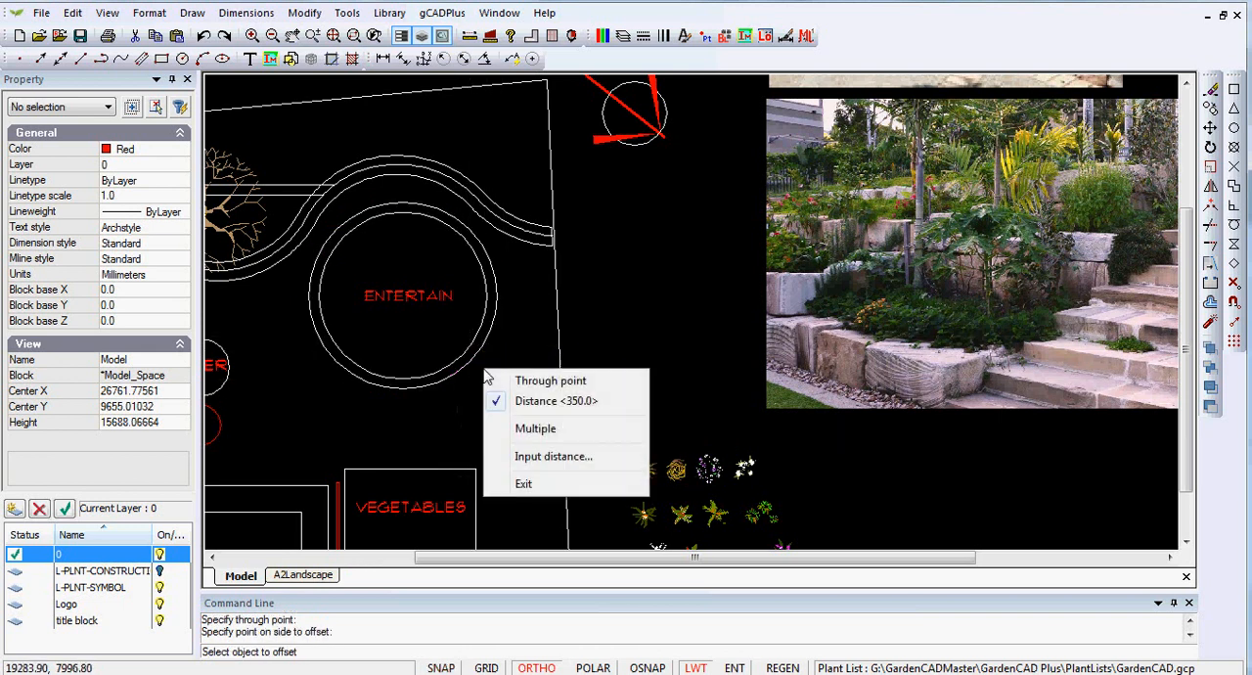
left_click(524, 483)
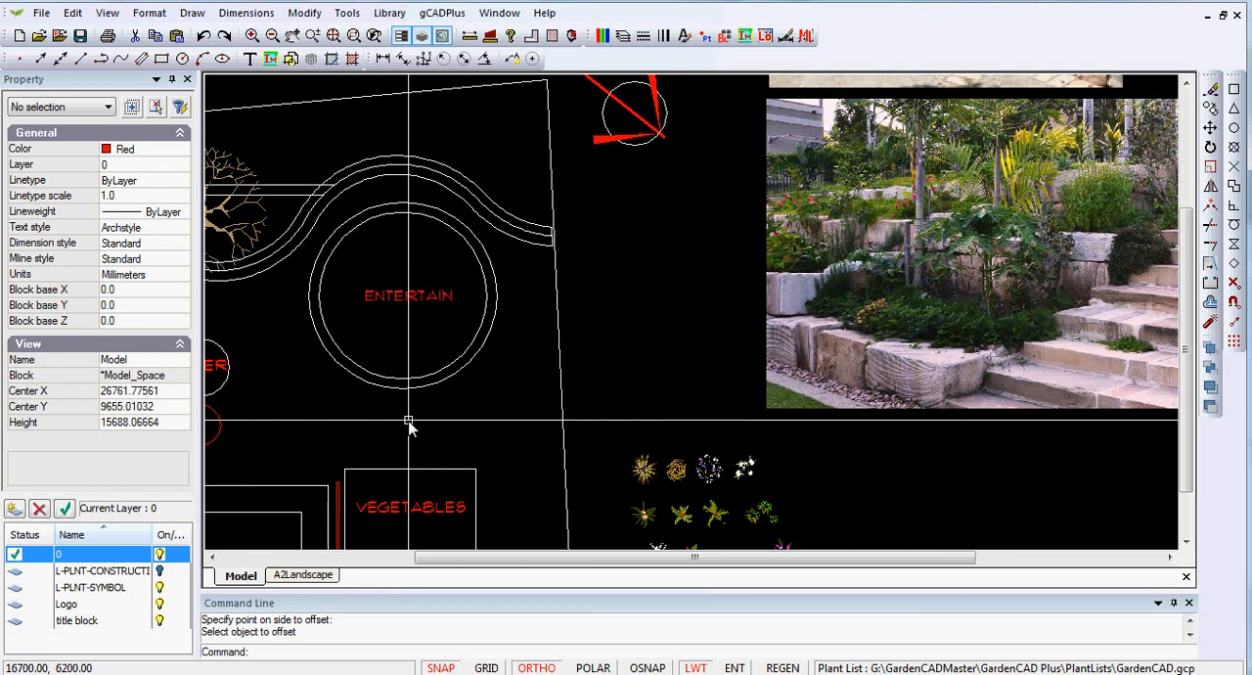
- Draw a 2000 by 400 mm rectangle in the space between the ENTERTAIN circles and the VEGETABLES bed
left_click(192, 15)
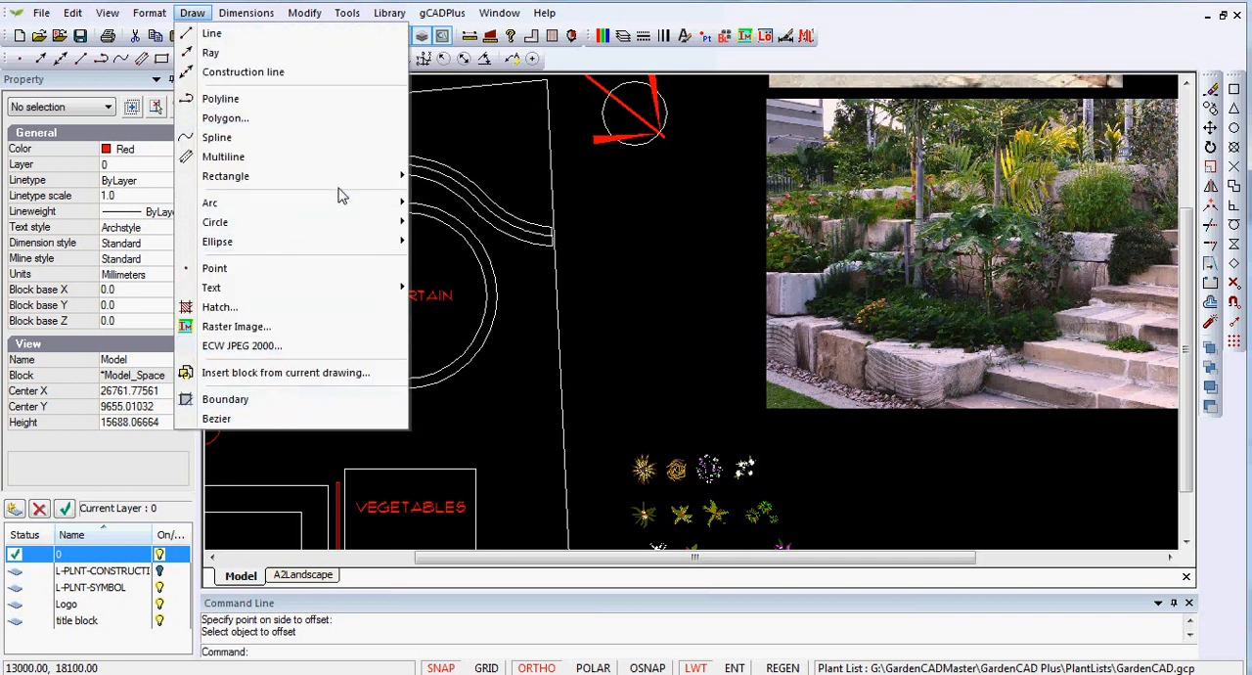
mouse_move(357, 181)
left_click(457, 178)
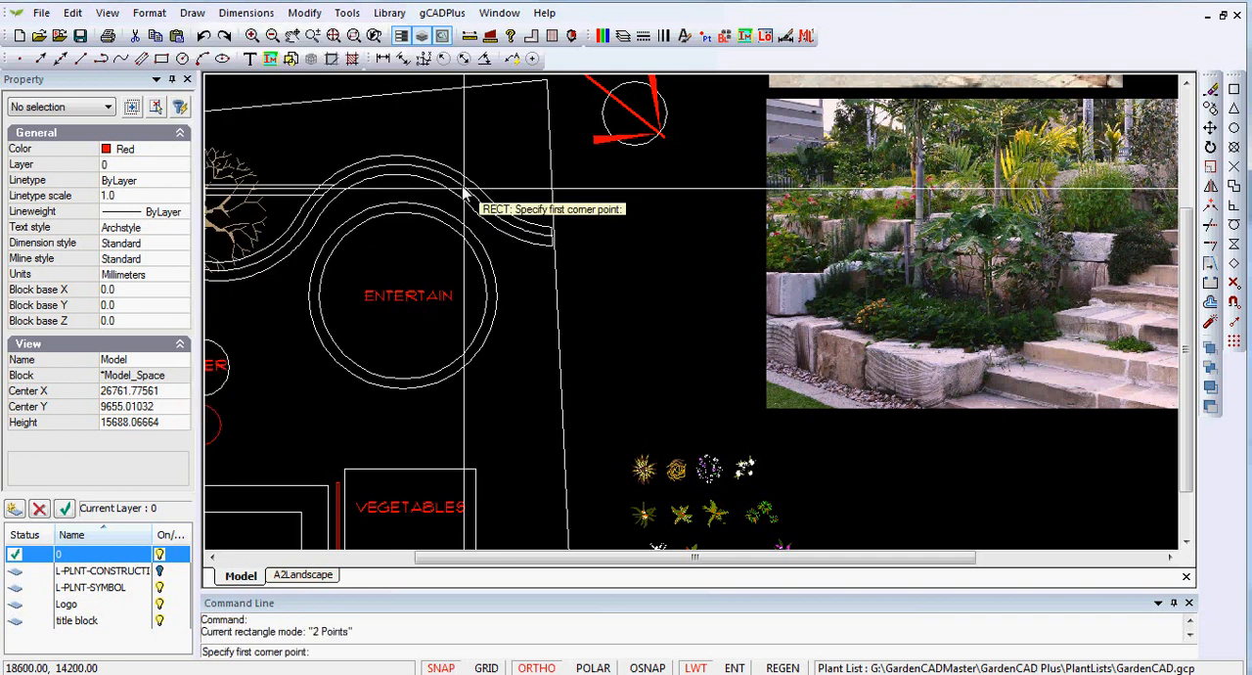
left_click(362, 439)
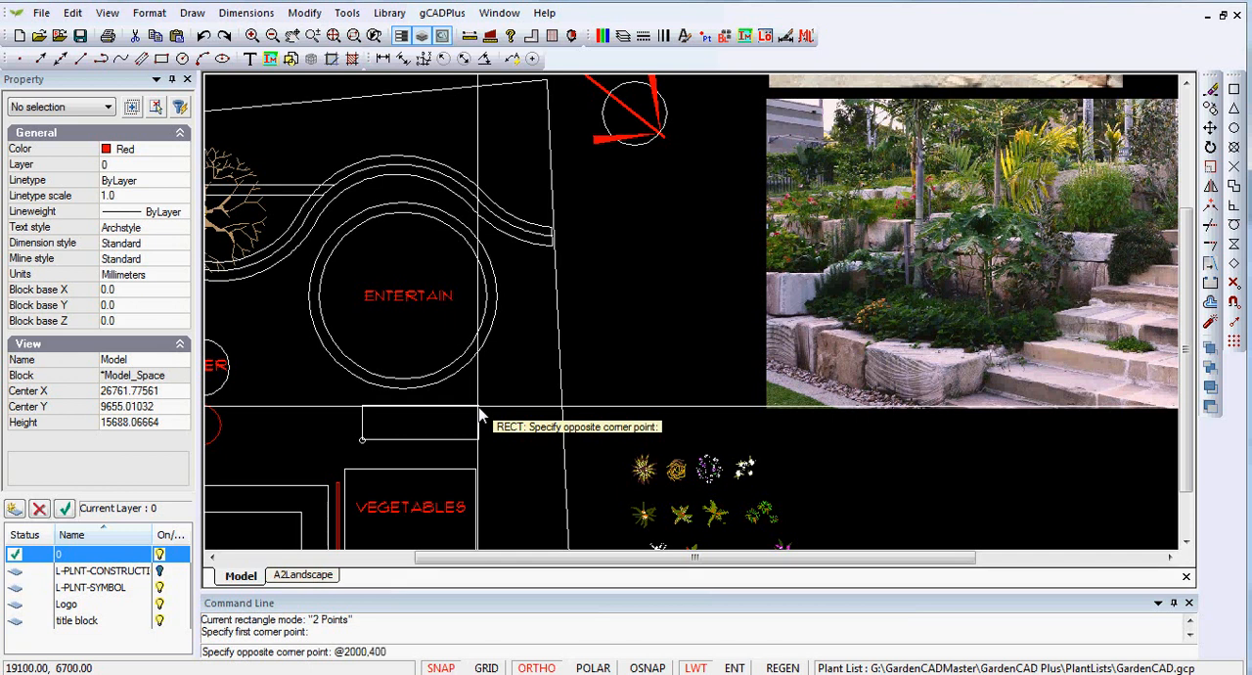
key("Return")
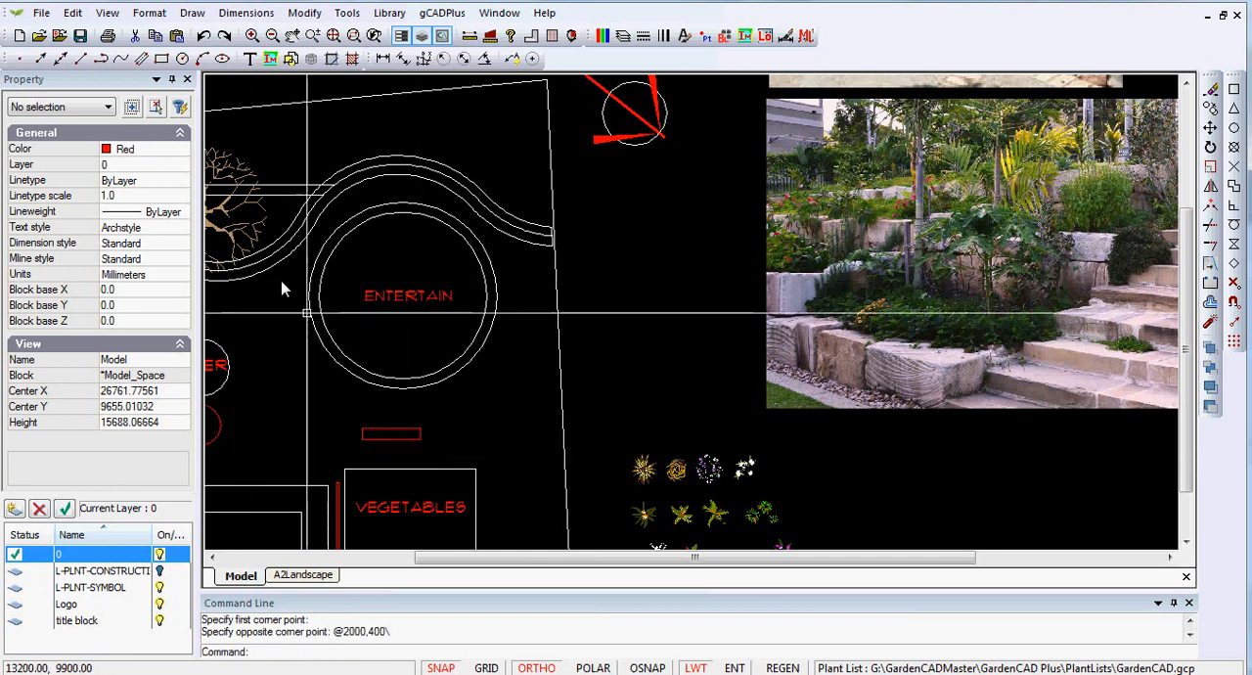
- Move the rectangle by its lower edge midpoint onto the lowest point of the outer circle, with ortho off and object snap on
scroll(423, 486, "up", 2)
left_click(399, 436)
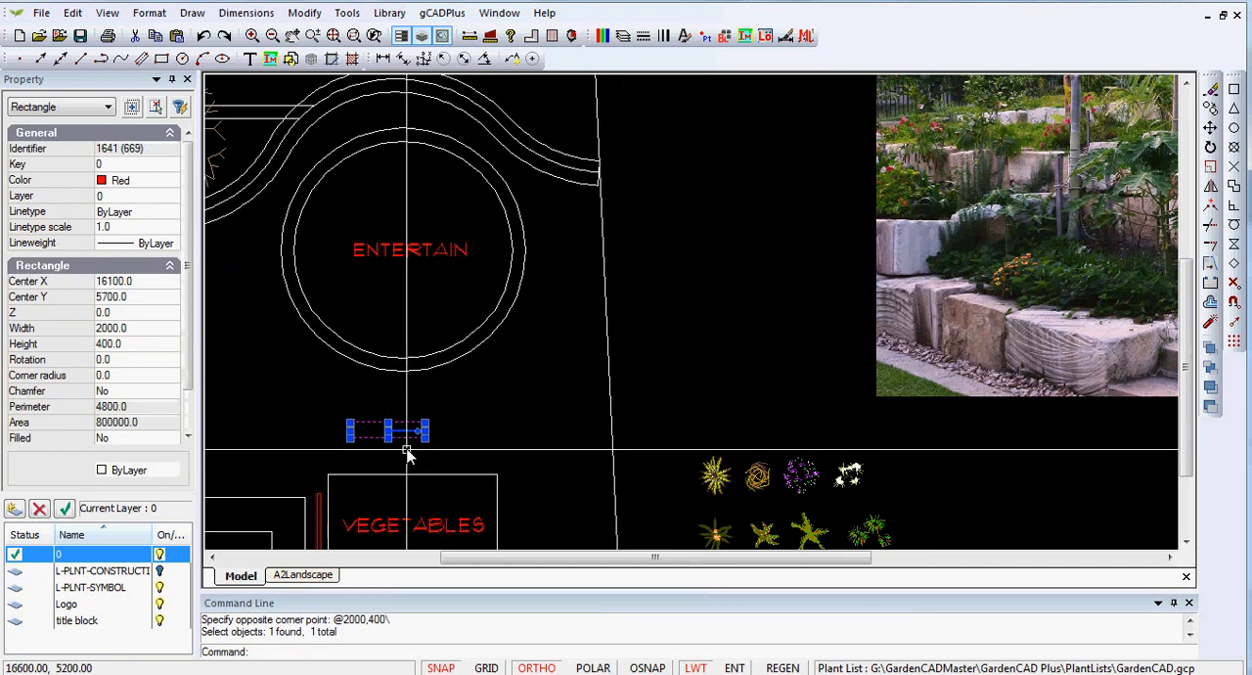
scroll(396, 436, "up", 2)
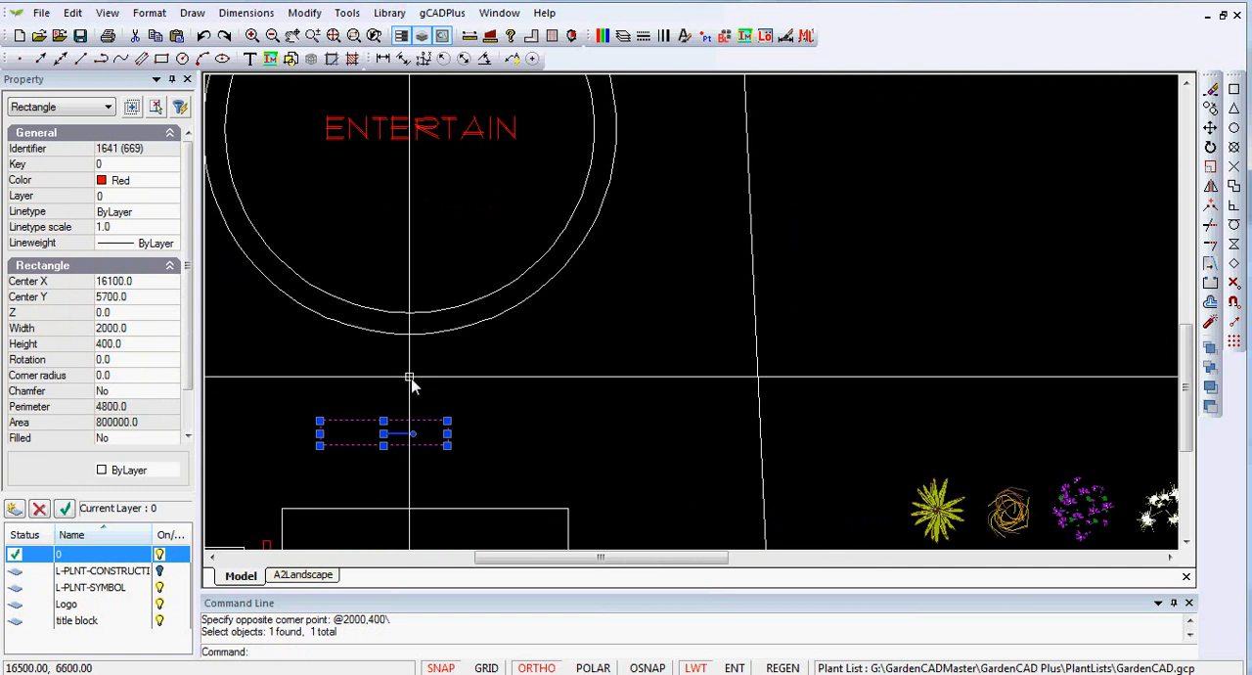
scroll(411, 383, "down", 1)
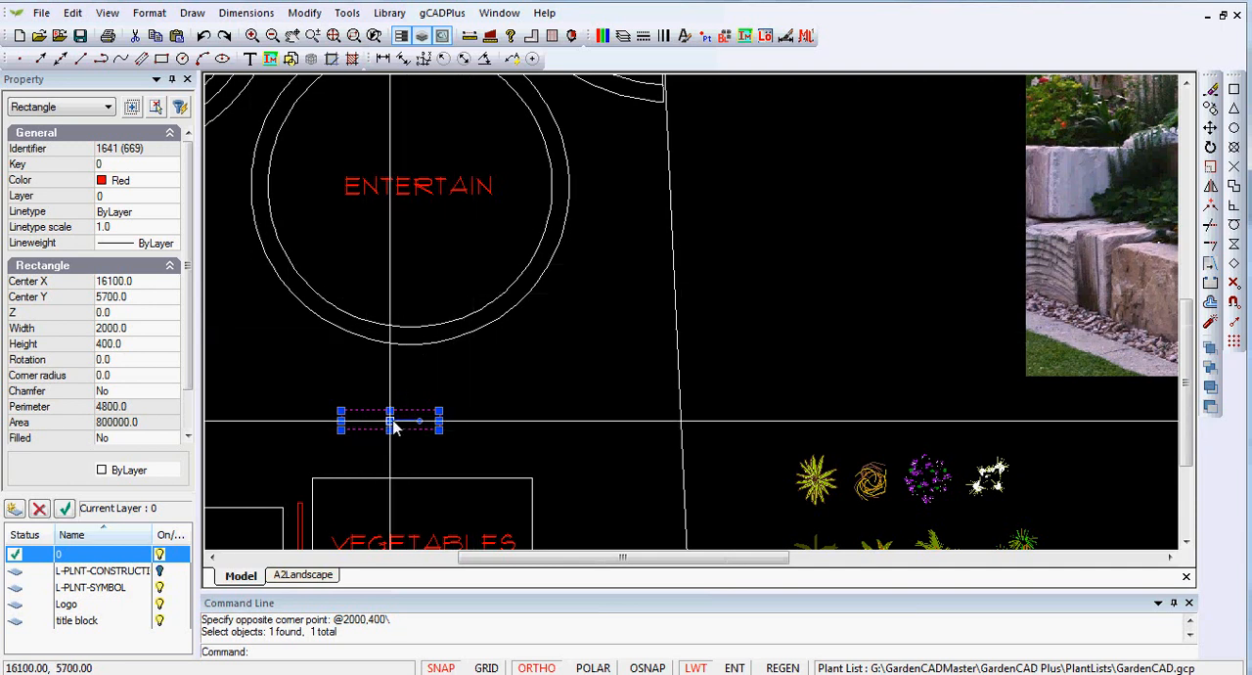
scroll(391, 423, "up", 4)
middle_click_drag(492, 400, 577, 438)
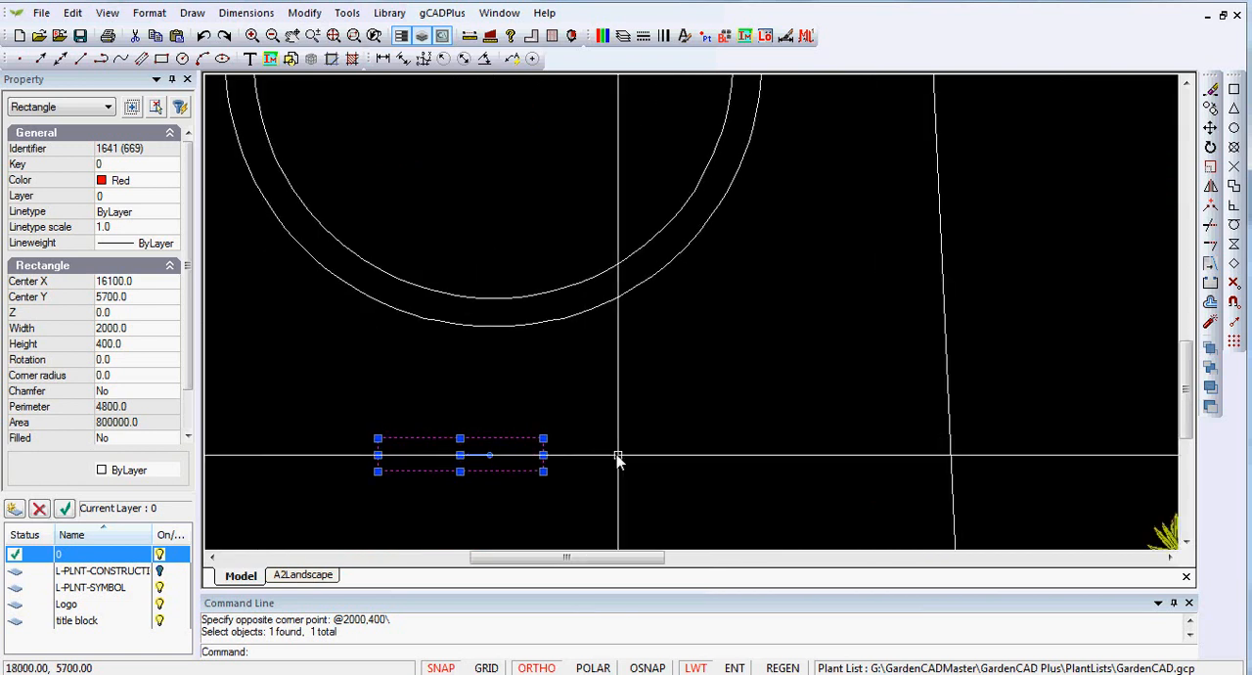
right_click(469, 467)
left_click(515, 273)
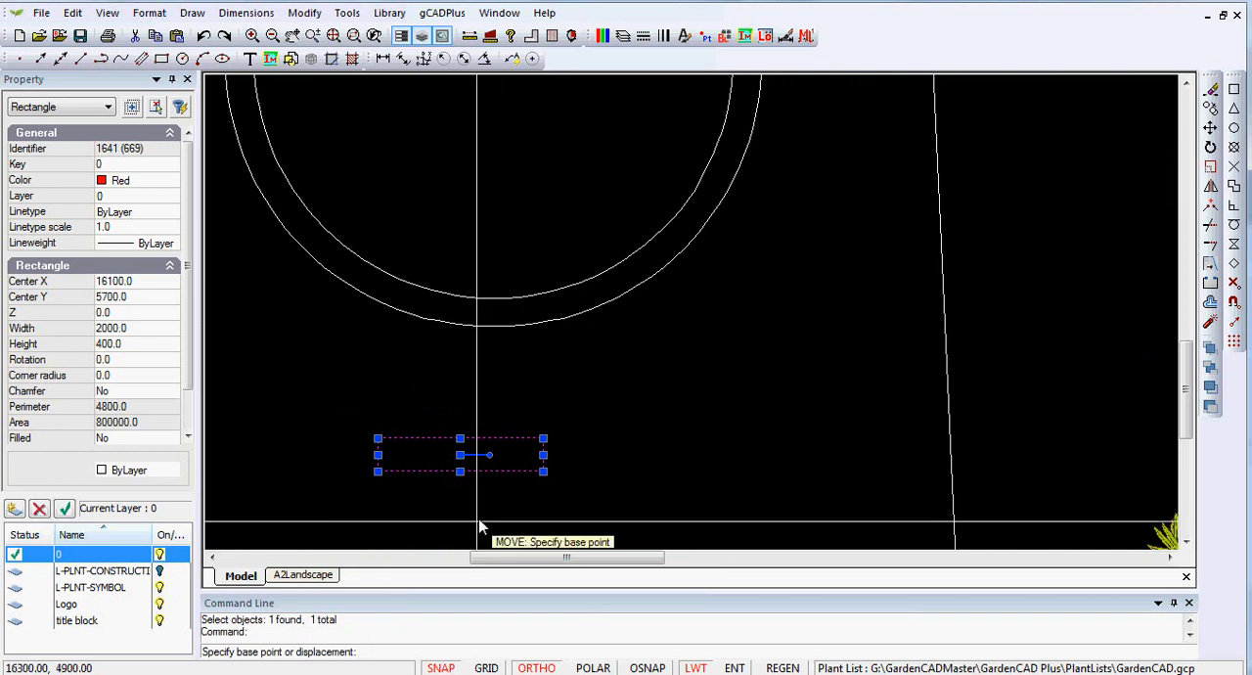
left_click(460, 472)
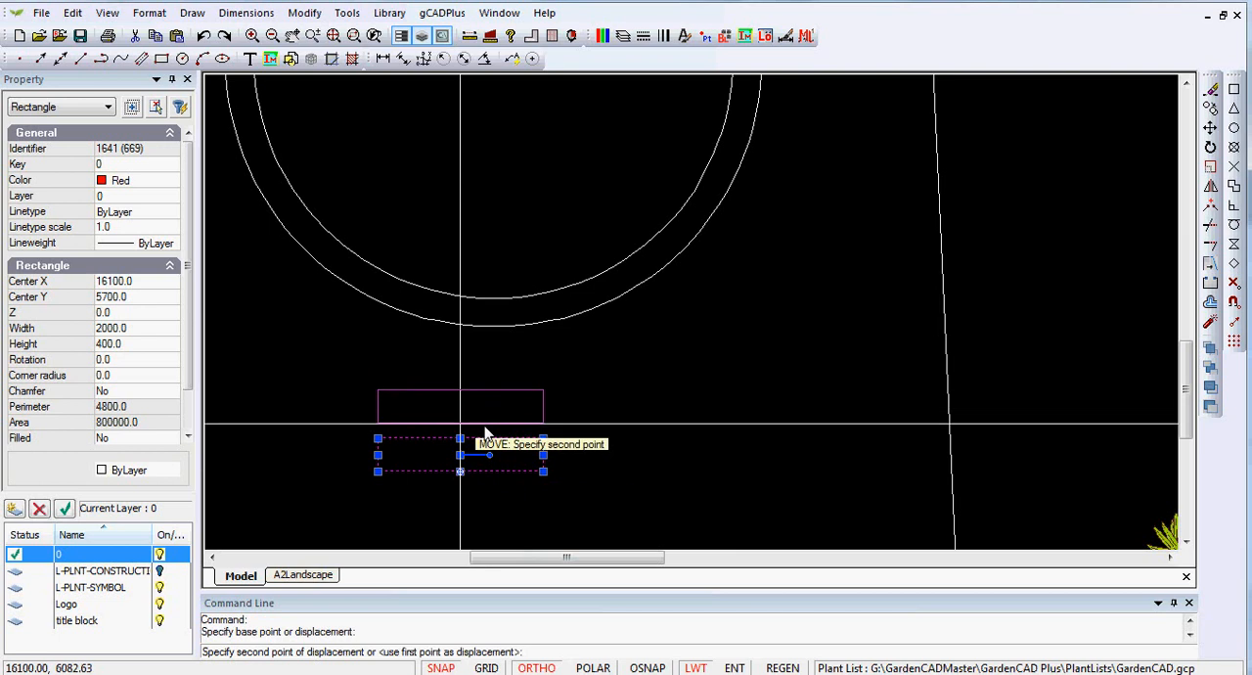
left_click(544, 668)
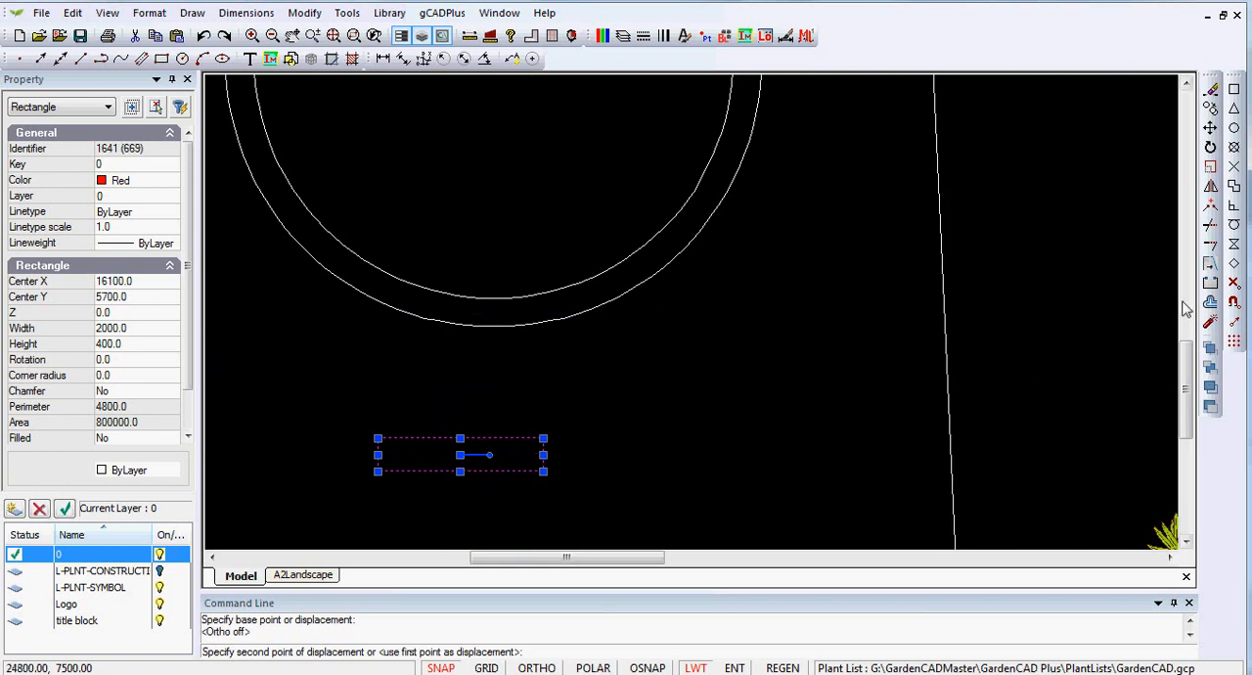
key("F3")
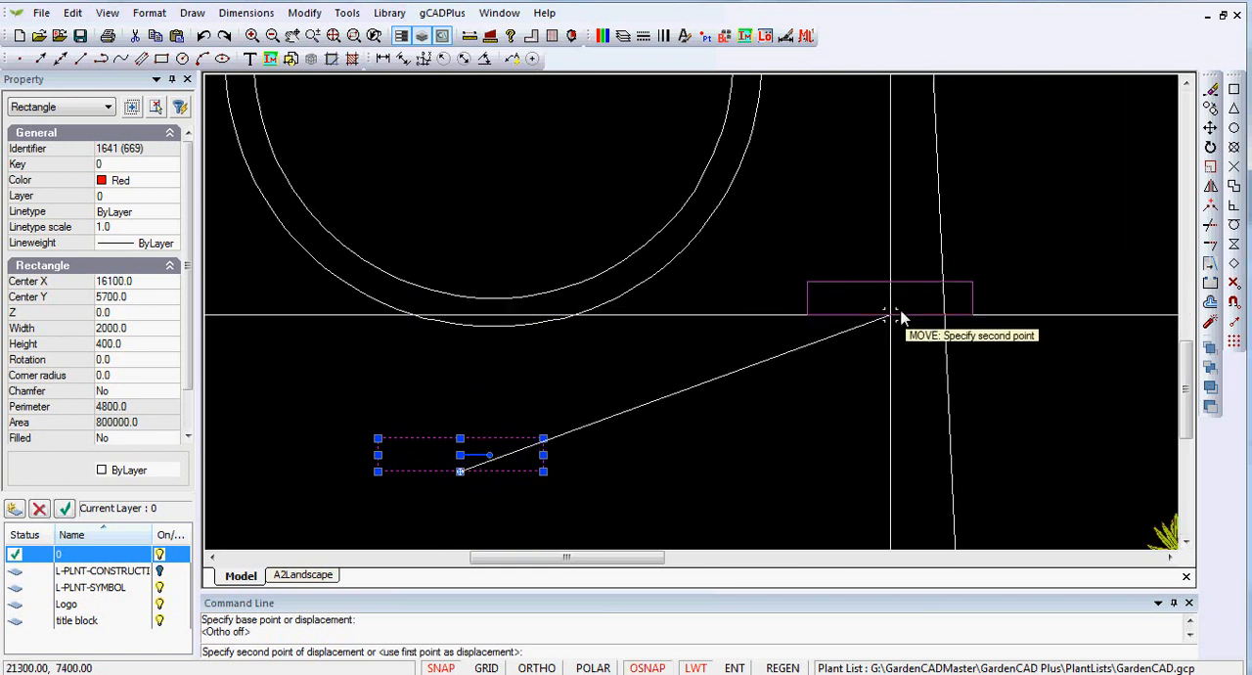
left_click(494, 327)
key("F3")
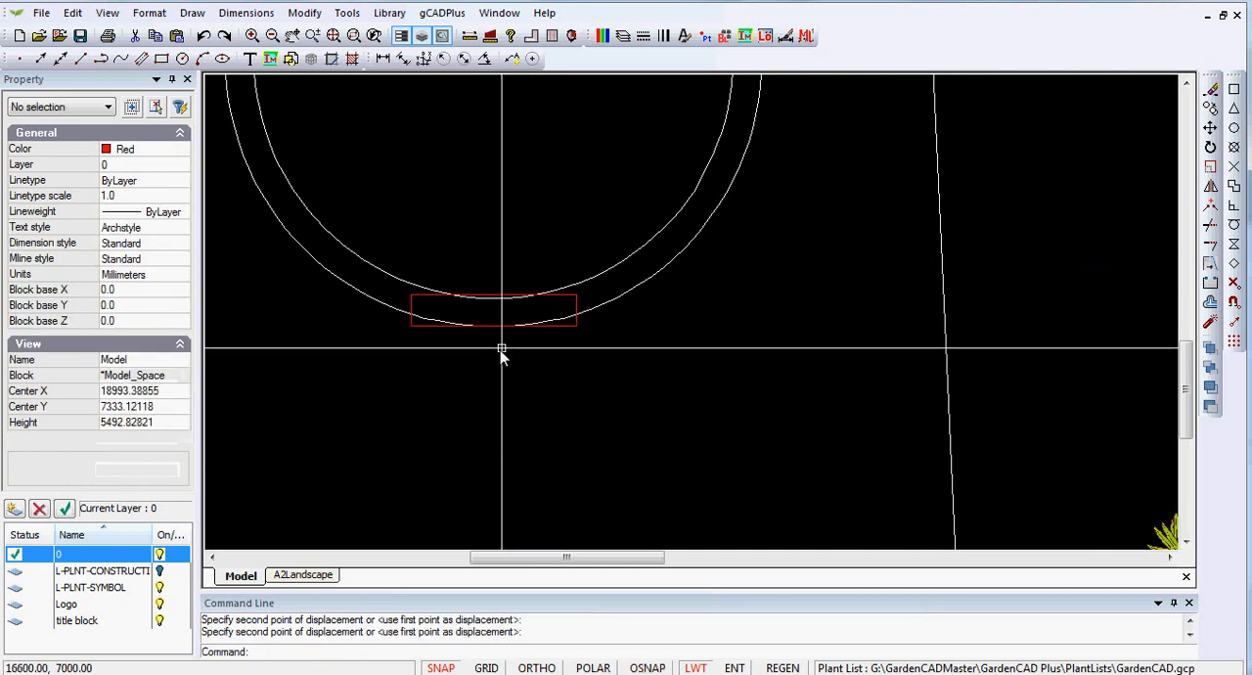
- Turn grid snap off and move the rectangle straight up about 158 mm so its lower corners meet the outer circle
scroll(500, 354, "up", 2)
scroll(501, 354, "up", 1)
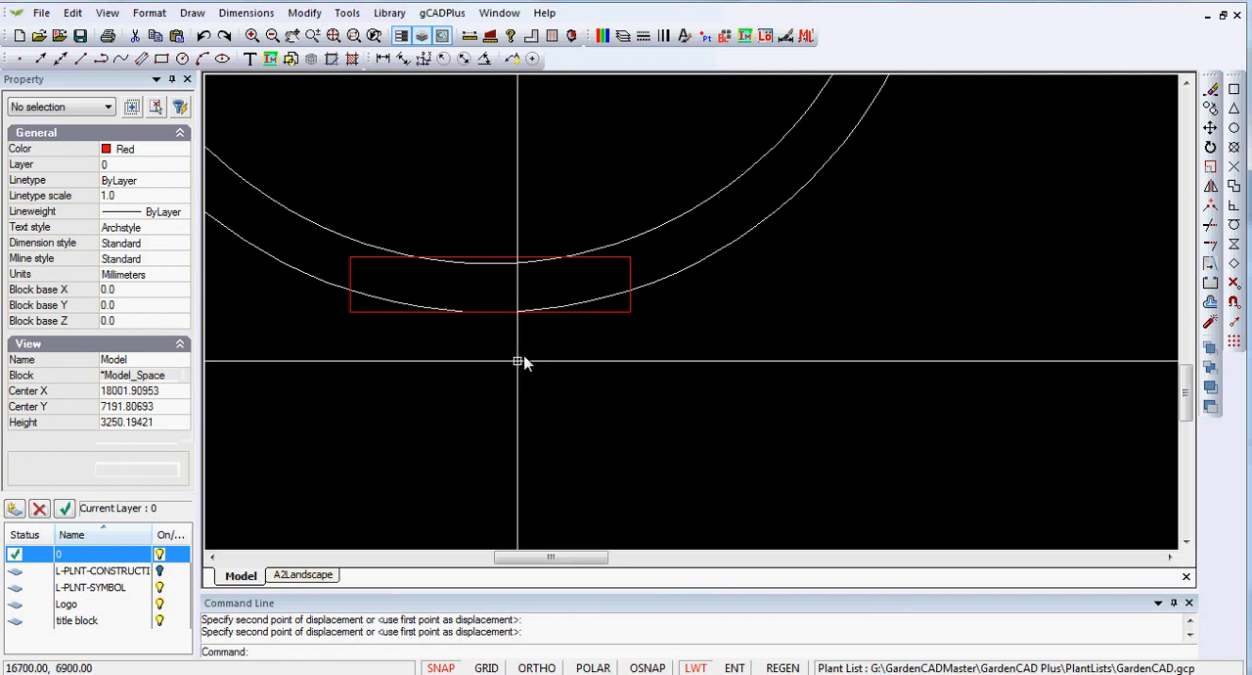
scroll(534, 350, "up", 1)
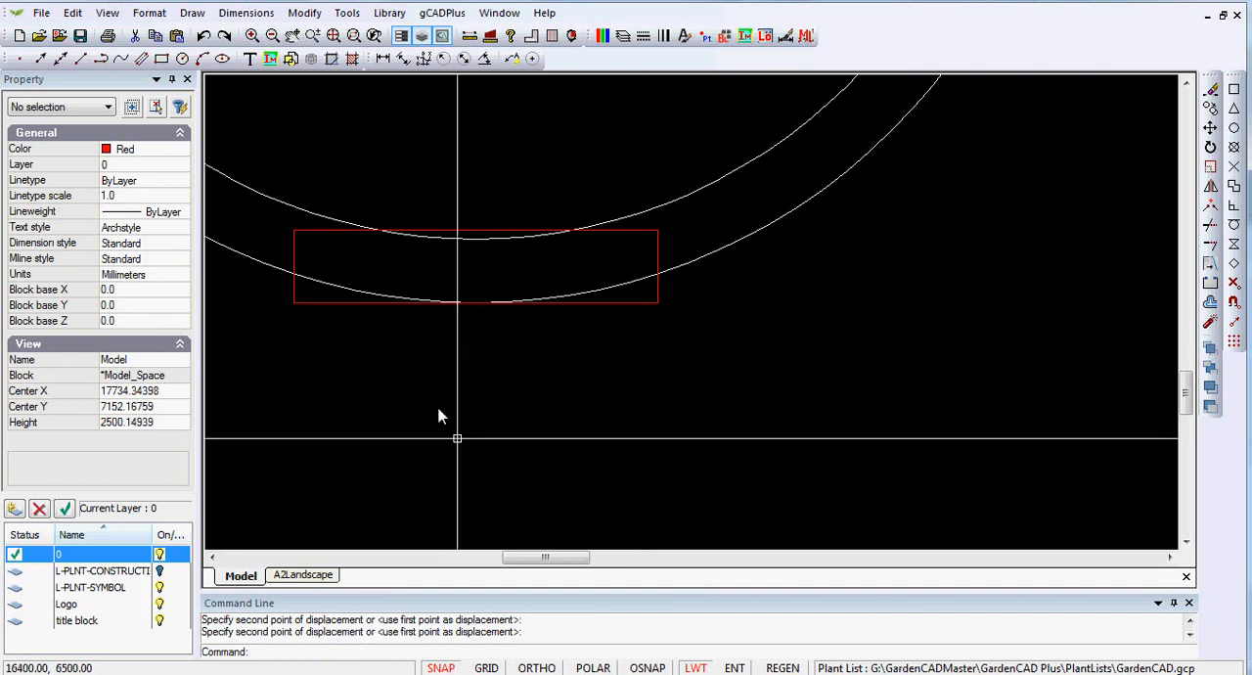
left_click(441, 668)
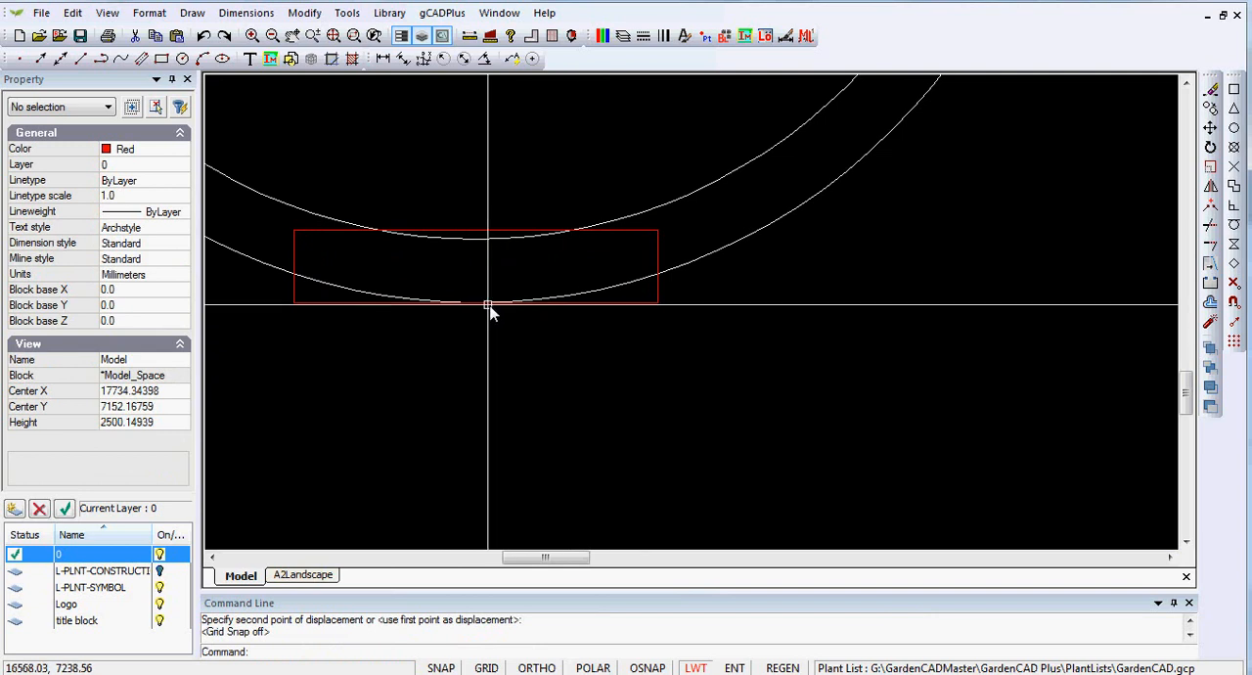
scroll(498, 336, "down", 3)
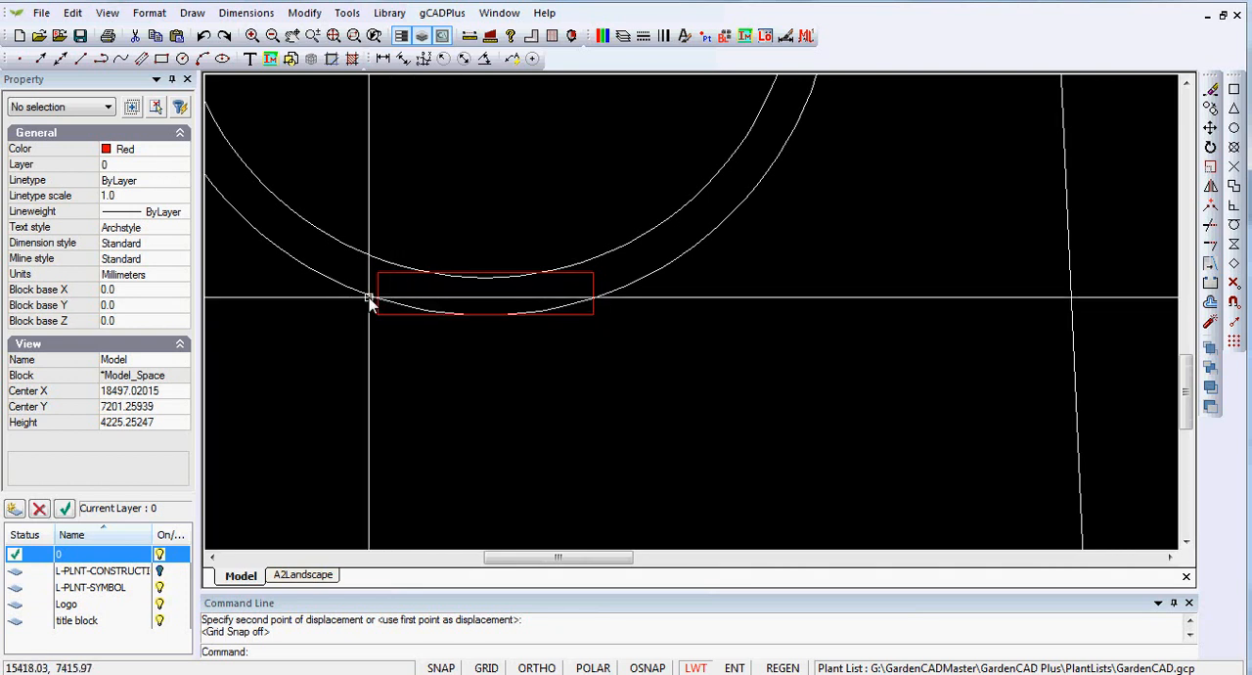
left_click(583, 315)
right_click(508, 378)
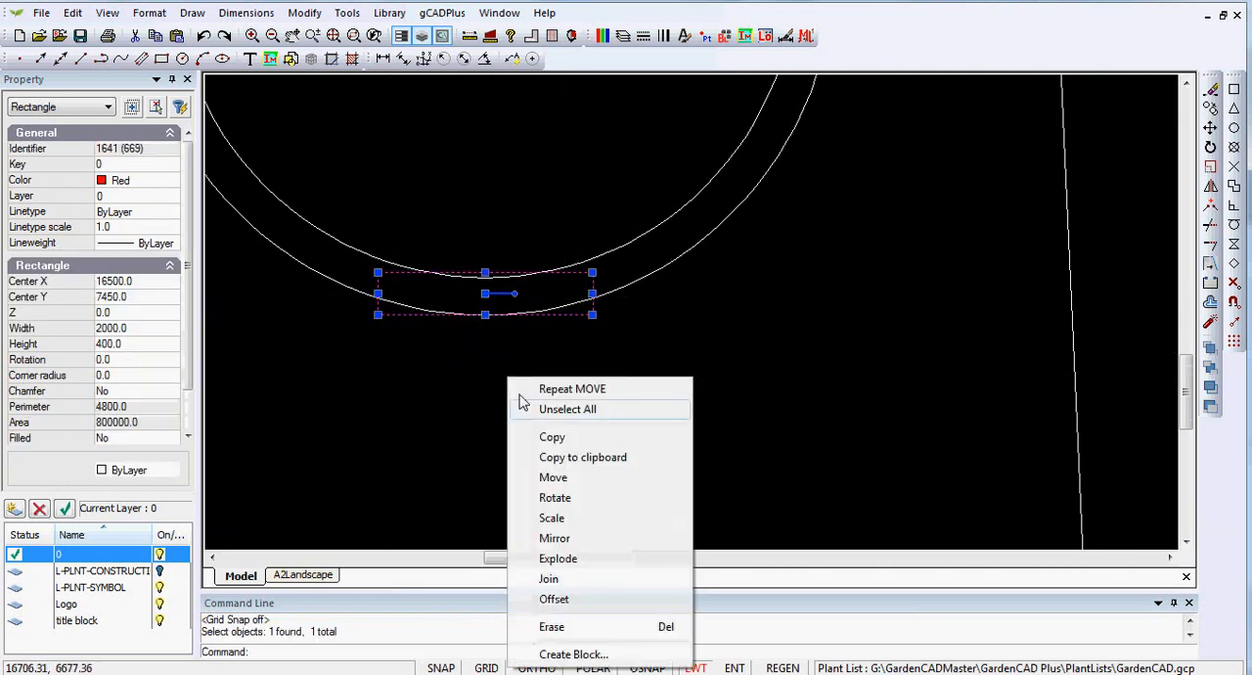
left_click(552, 477)
scroll(455, 364, "up", 2)
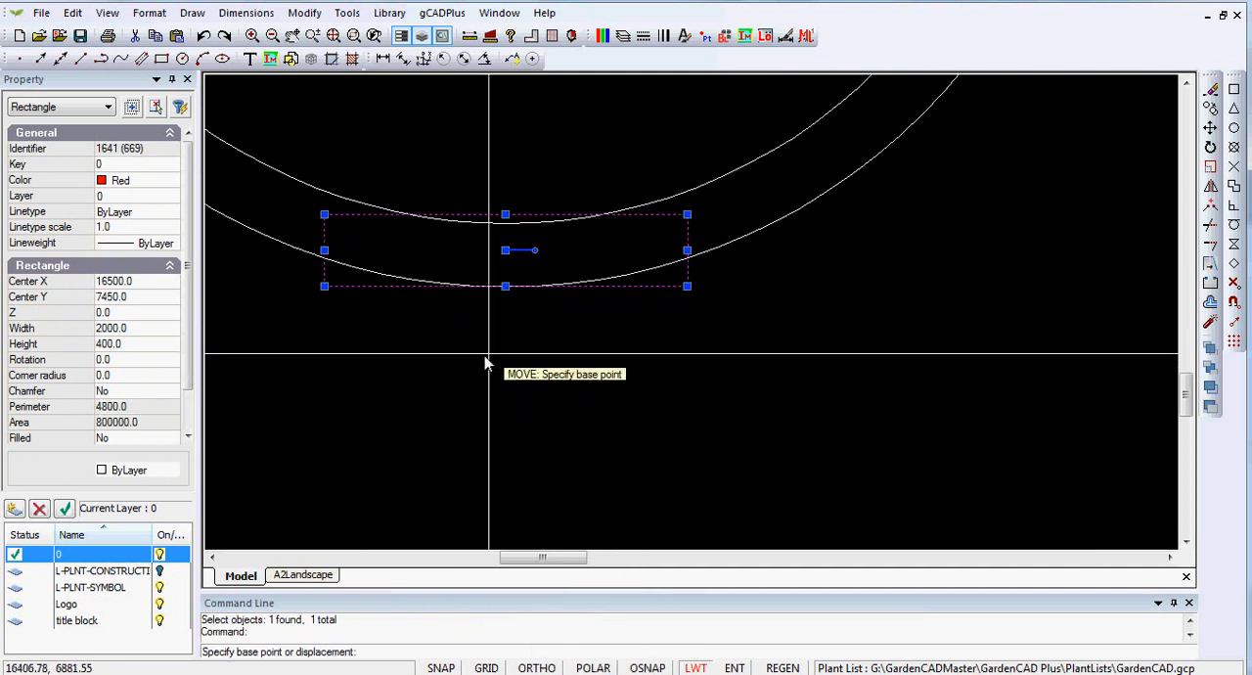
left_click(505, 251)
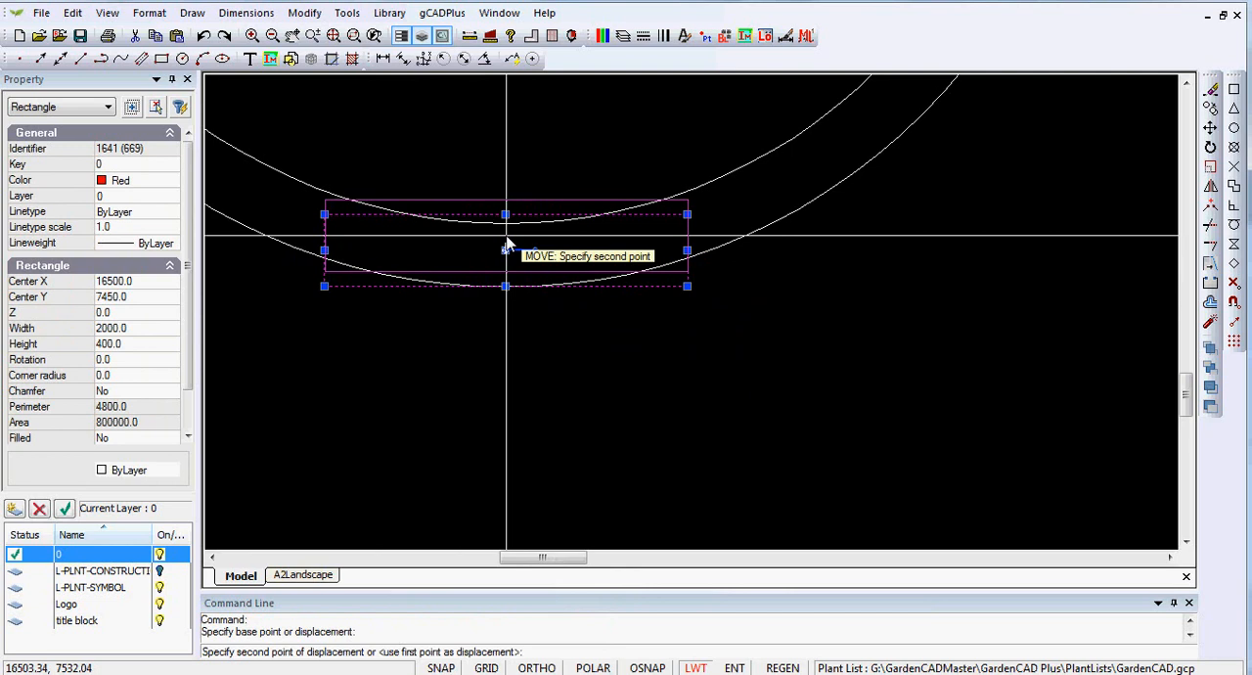
left_click(536, 667)
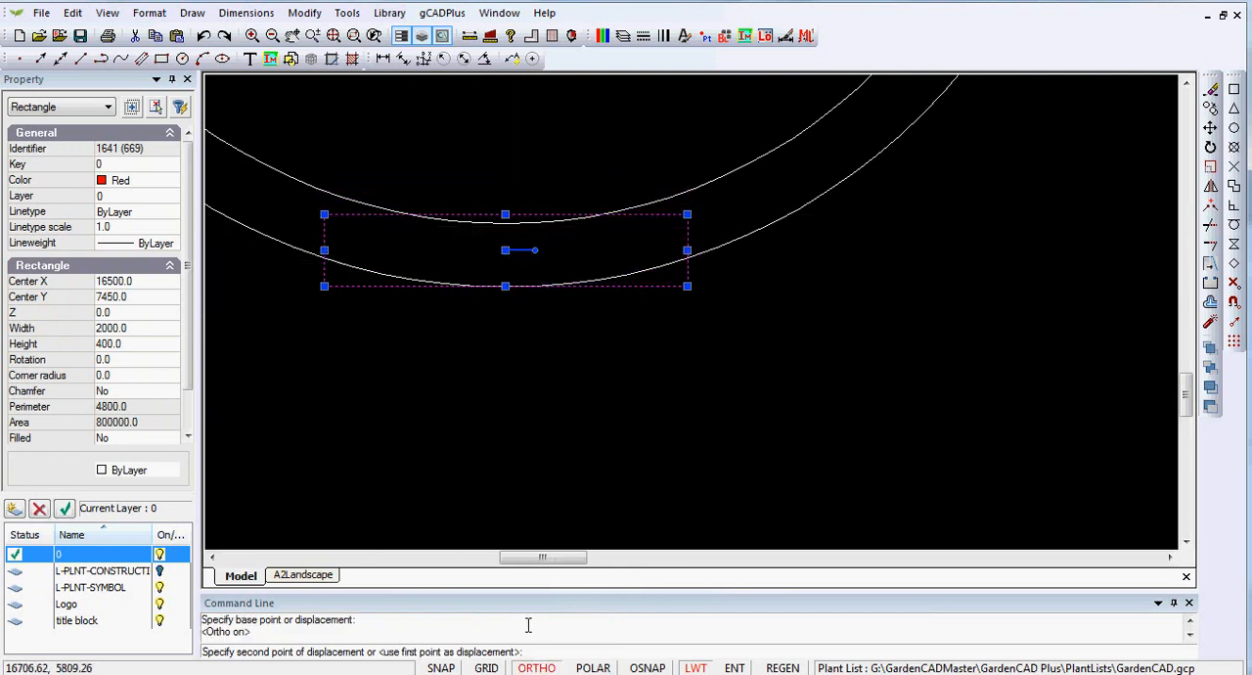
left_click(505, 228)
- Copy the 2000 by 400 mm rectangle straight up 400 mm, from its lower edge midpoint to its upper edge midpoint, and clear the selection
scroll(506, 226, "down", 2)
scroll(545, 374, "up", 1)
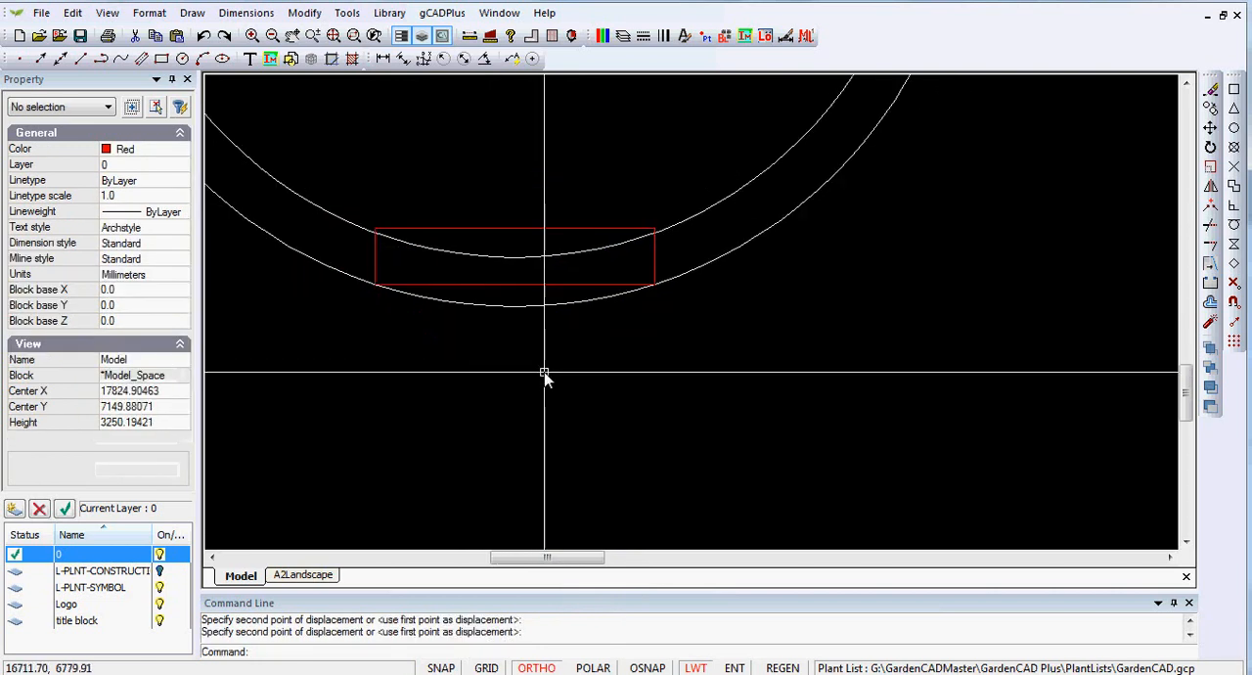
scroll(534, 362, "down", 1)
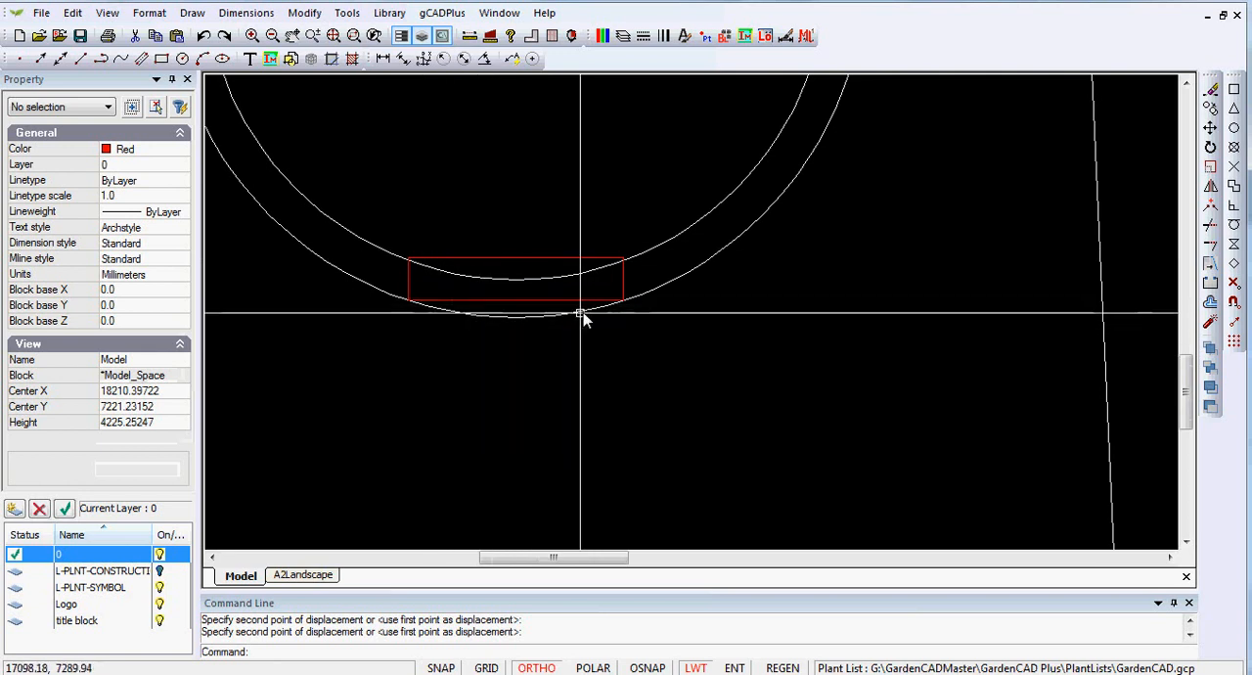
left_click(514, 259)
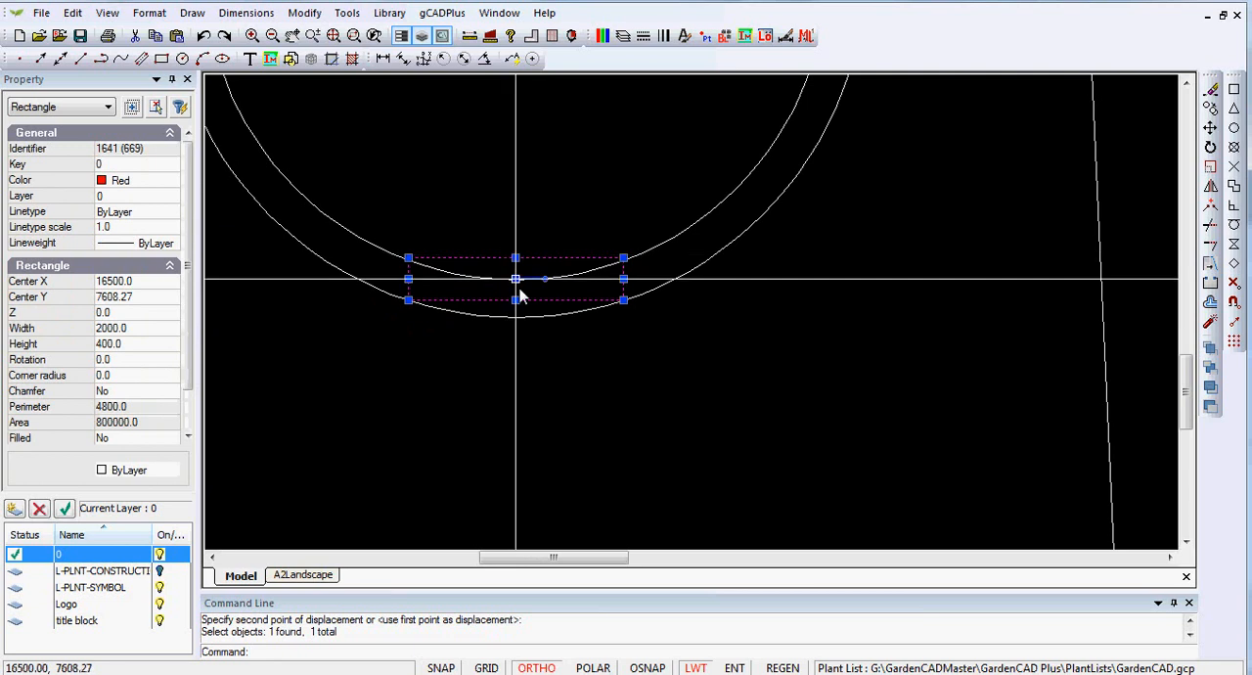
right_click(496, 267)
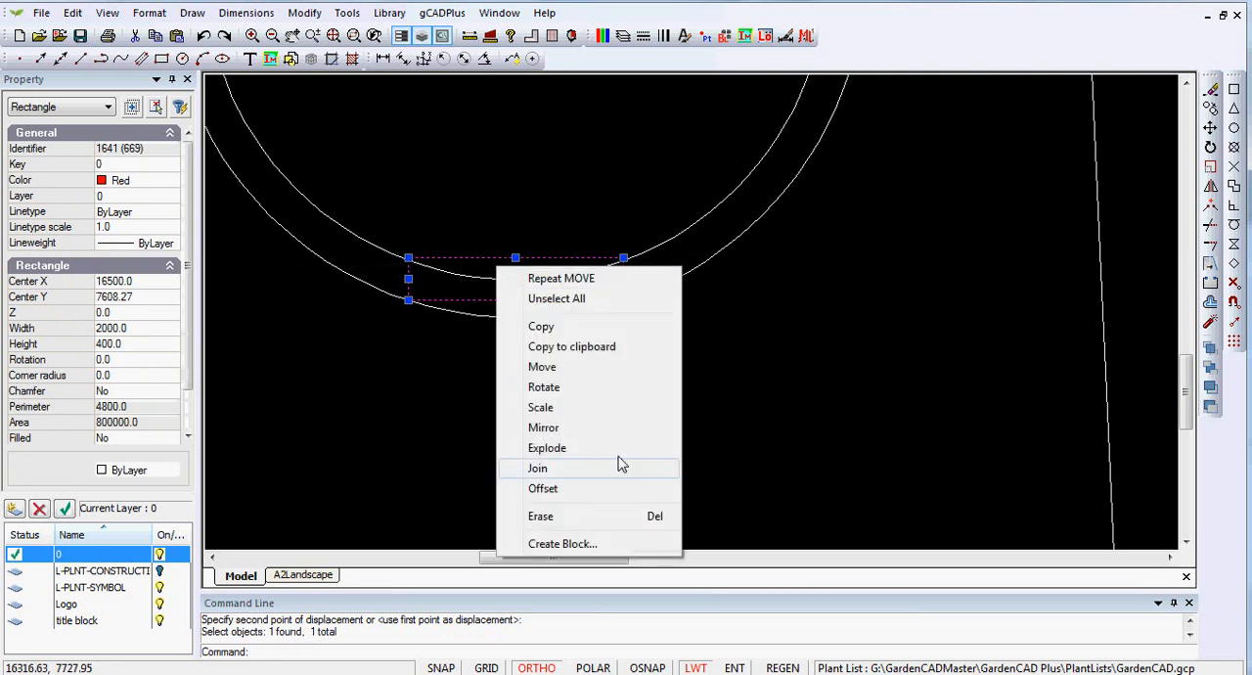
left_click(540, 327)
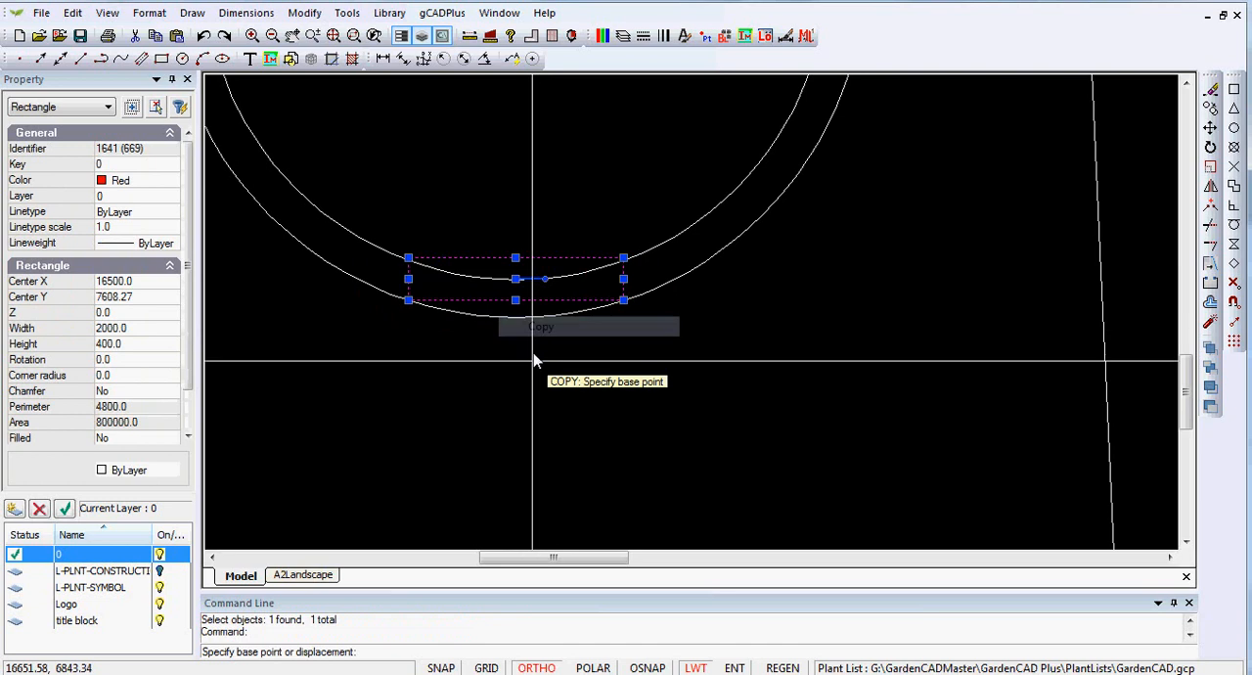
left_click(517, 305)
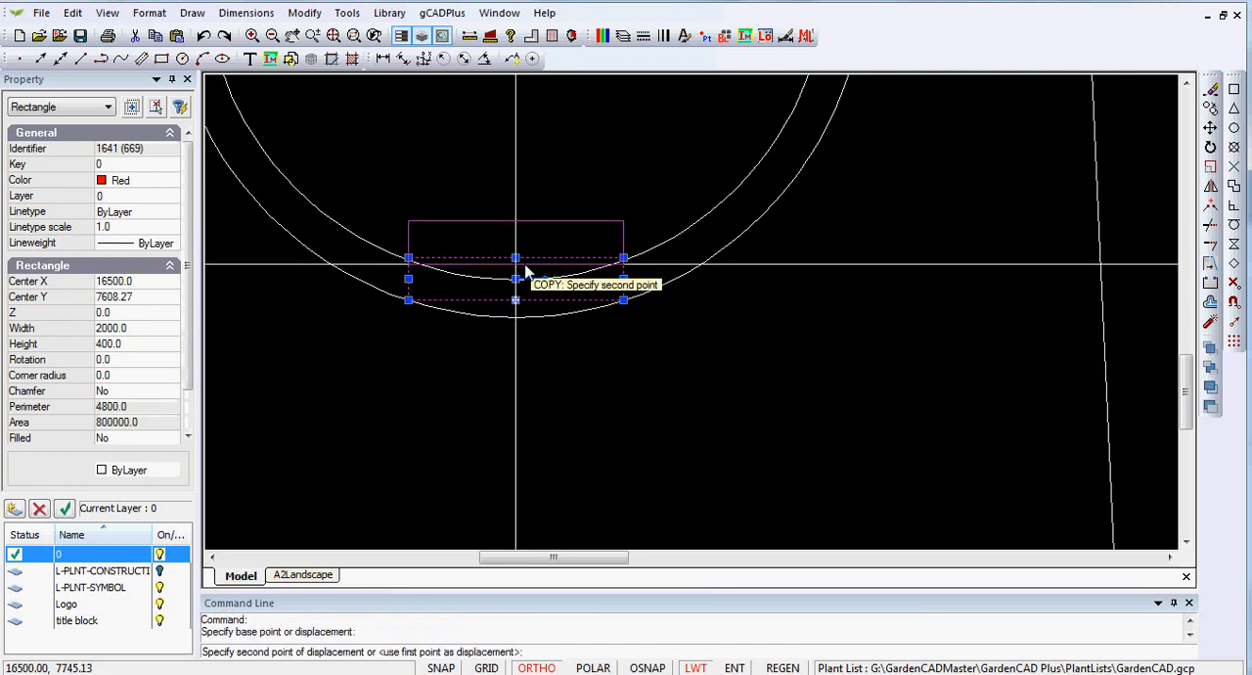
left_click(516, 260)
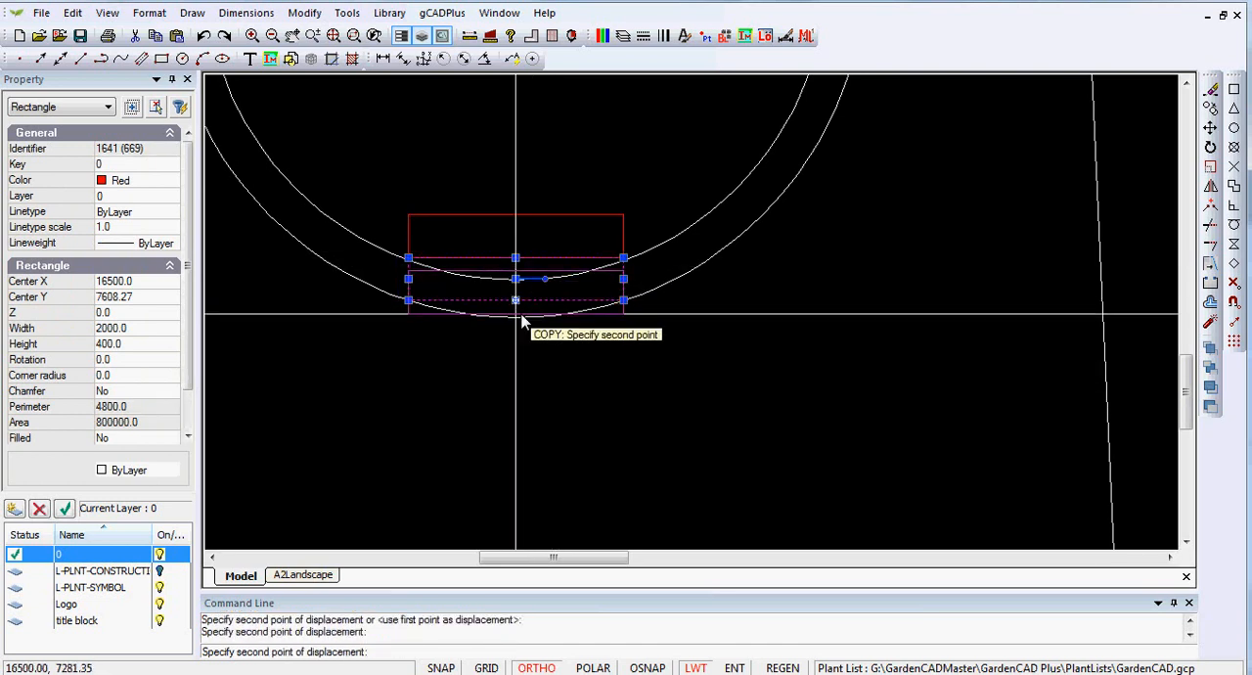
right_click(516, 314)
left_click(563, 325)
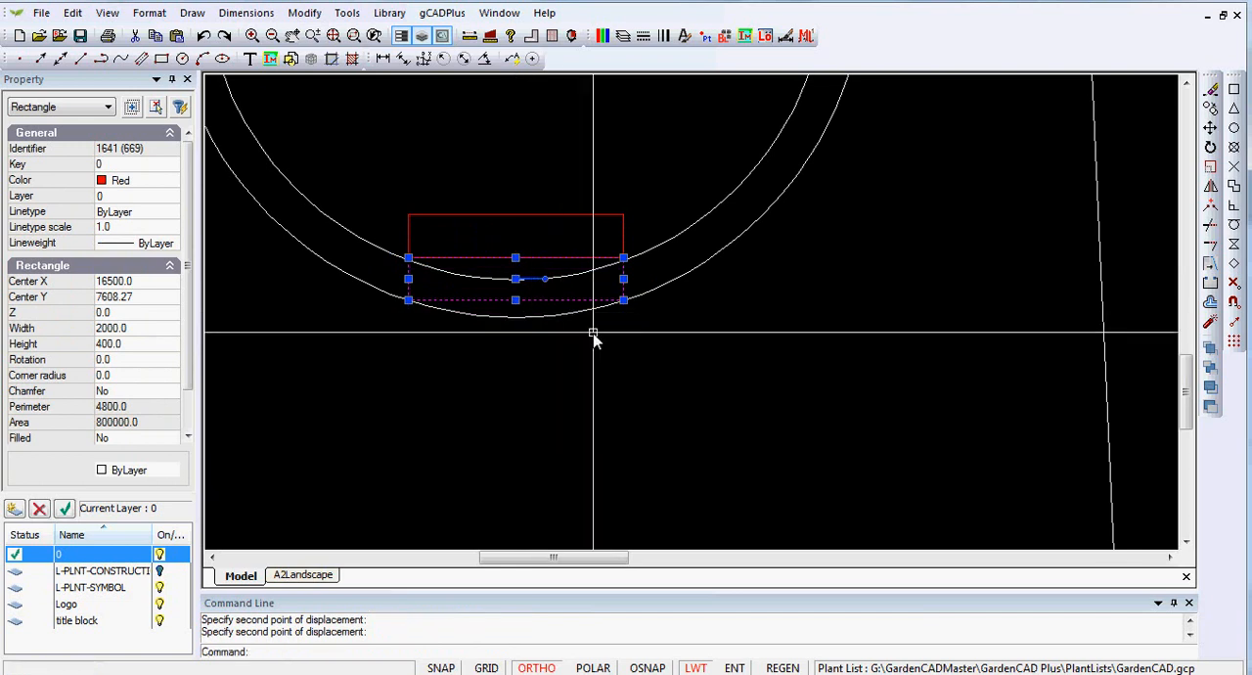
right_click(596, 363)
left_click(655, 395)
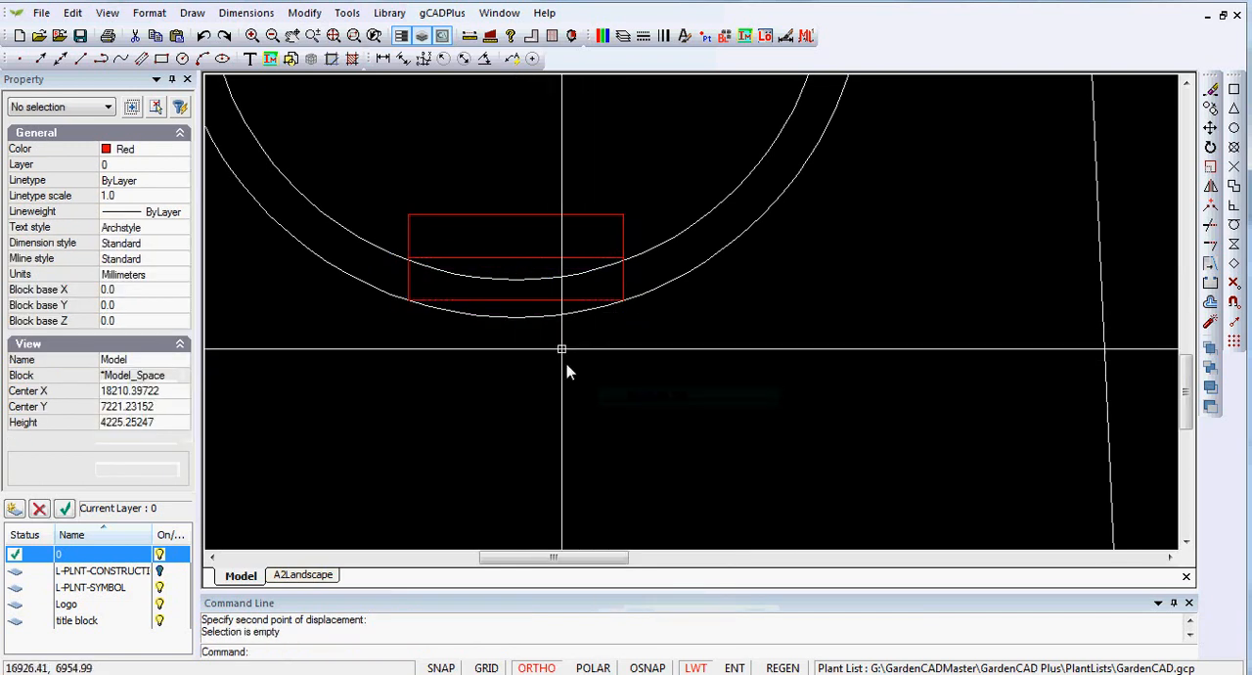
- Copy the upper rectangle from its lower to its upper edge midpoint, stacking a third step directly above, and clear the selection
left_click(525, 215)
right_click(525, 236)
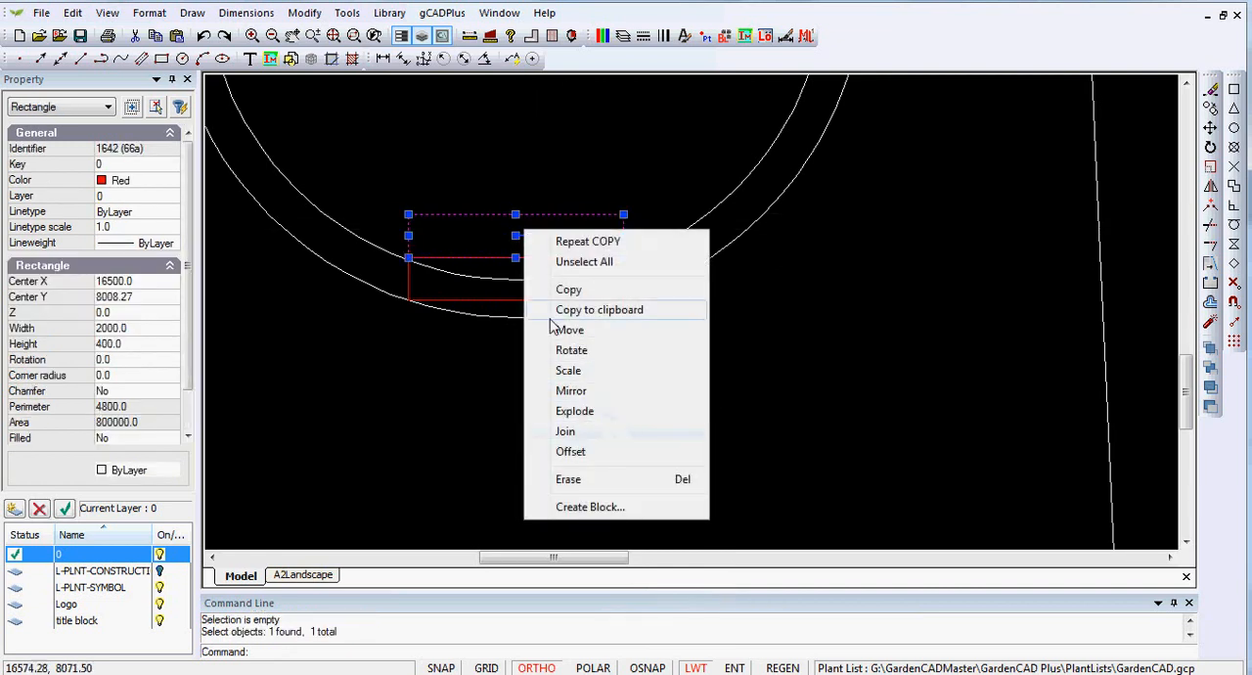
left_click(516, 258)
right_click(515, 264)
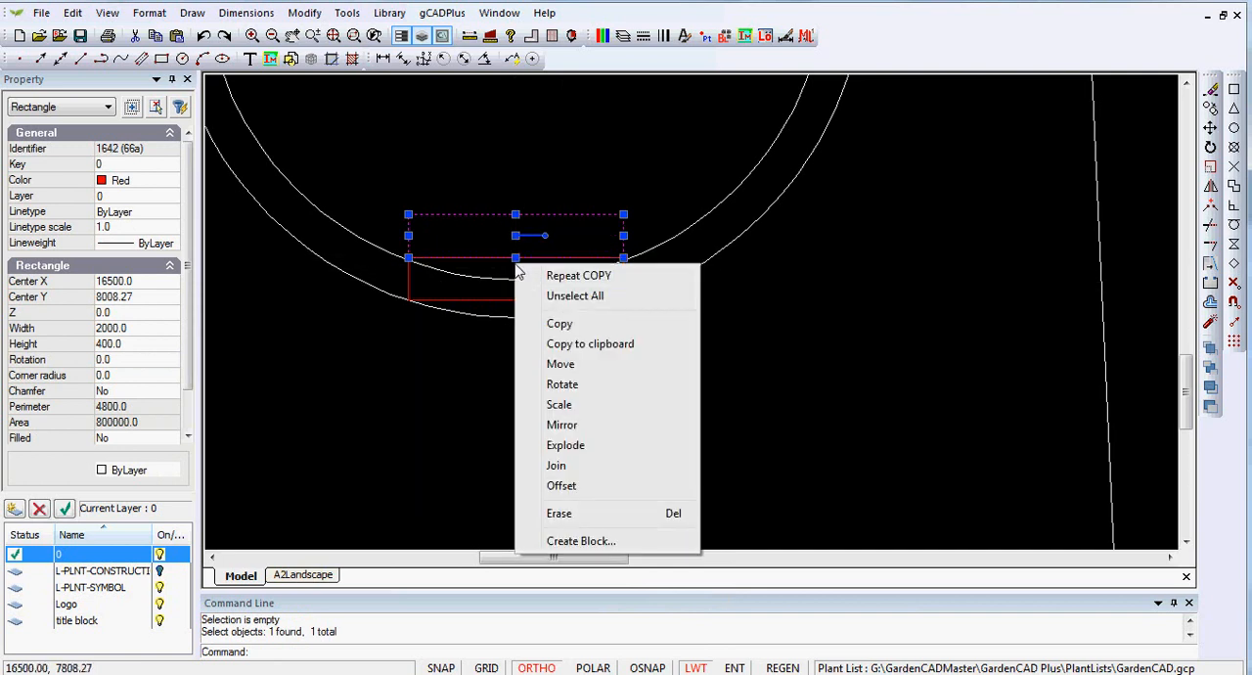
left_click(560, 324)
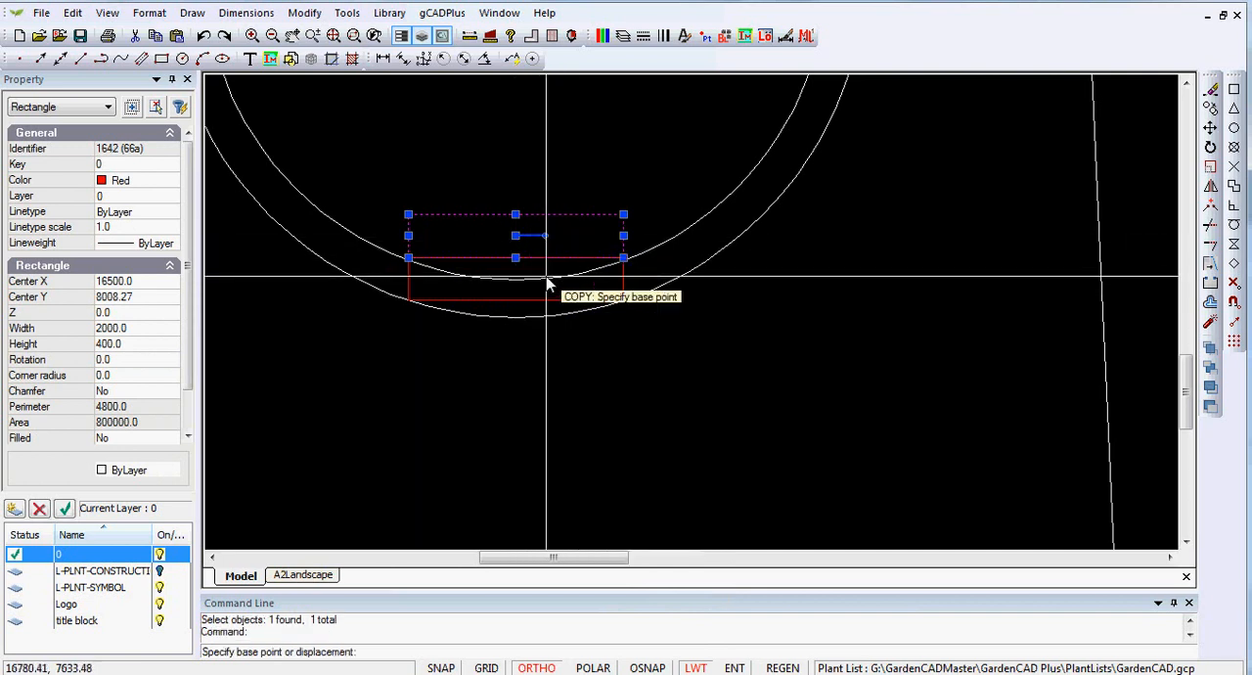
left_click(517, 260)
right_click(624, 258)
left_click(669, 271)
right_click(585, 373)
left_click(638, 410)
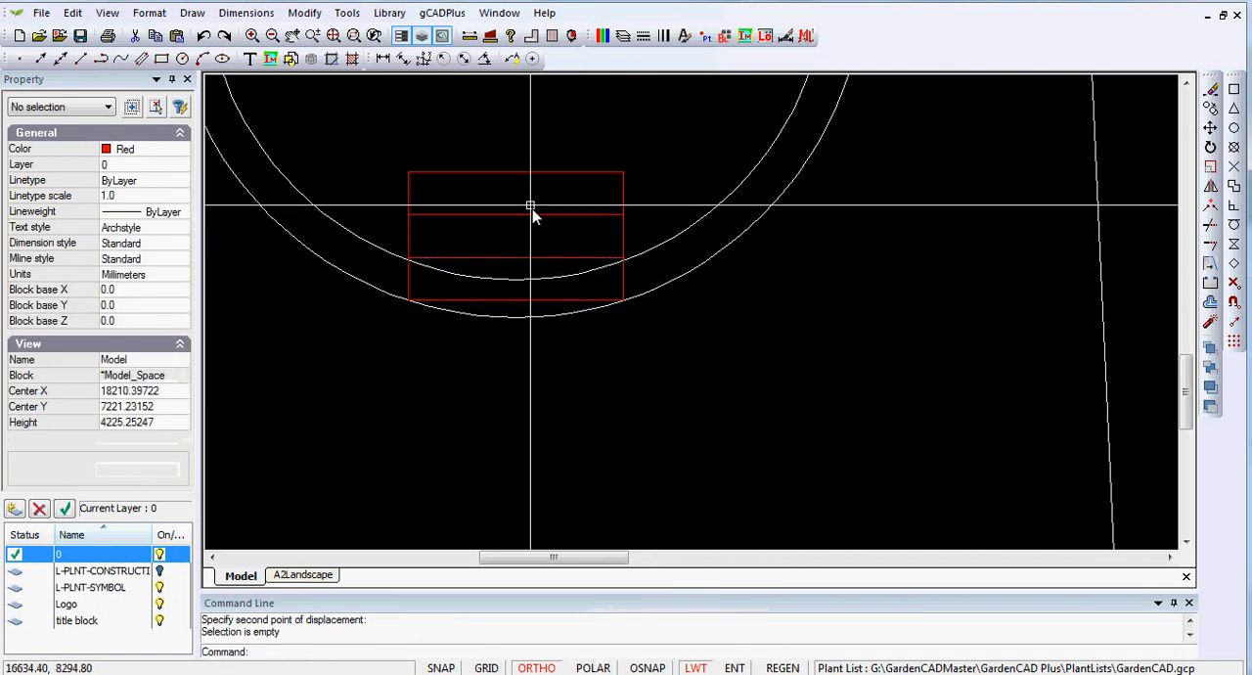
scroll(512, 194, "down", 1)
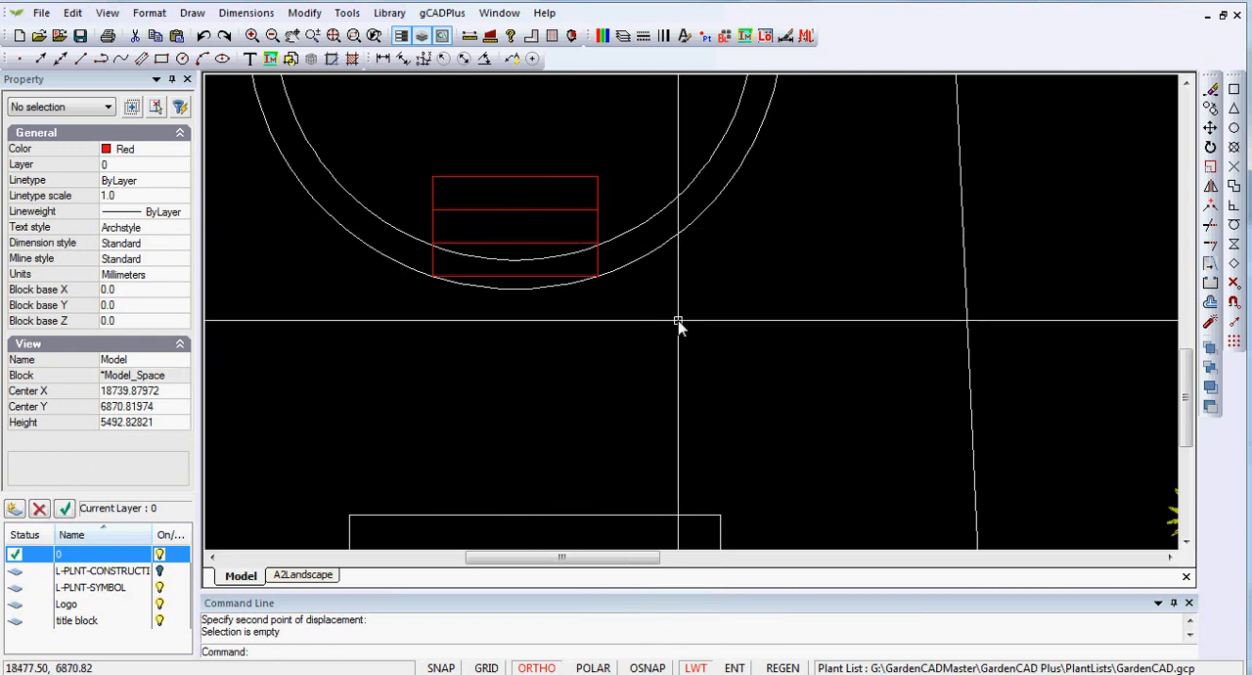
scroll(613, 332, "down", 1)
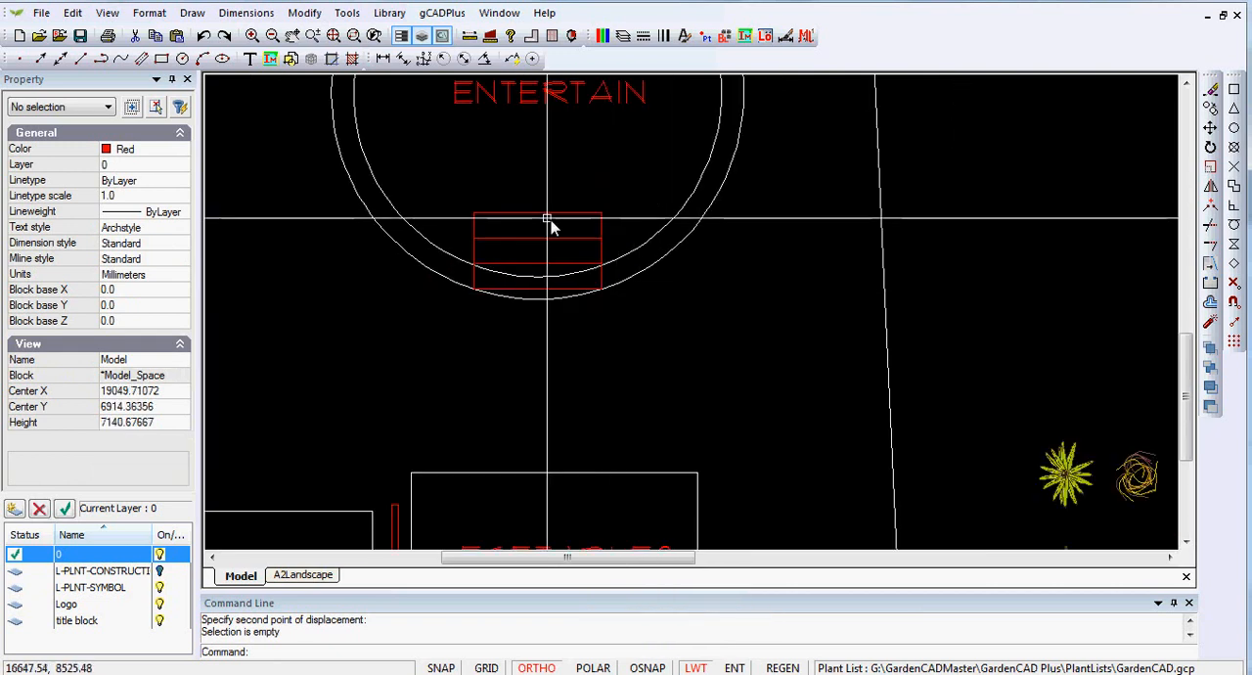